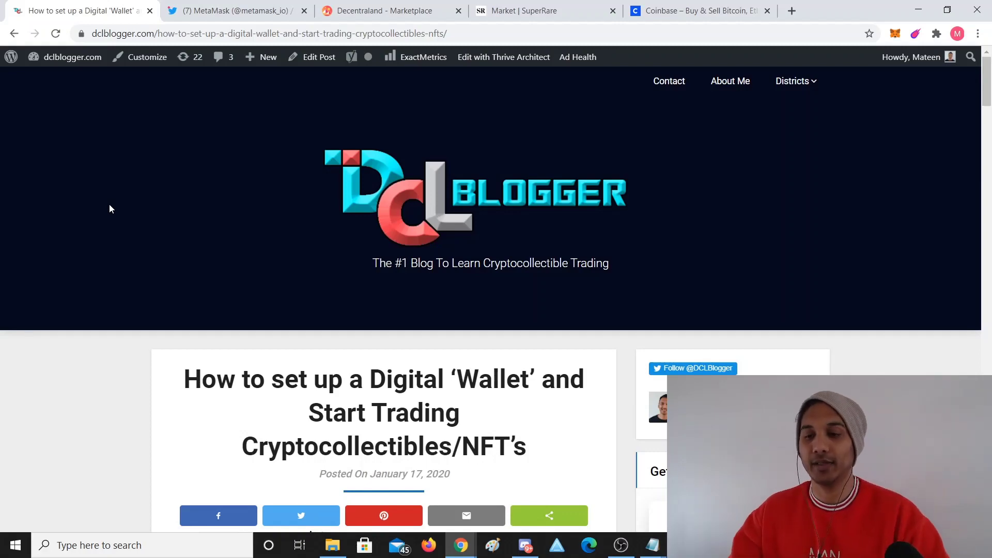
- Scroll down the DCL Blogger wallet guide, then back up to 'Create an Ethereum Wallet', which recommends Metamask
scroll(109, 207, "down", 3)
scroll(109, 209, "down", 1)
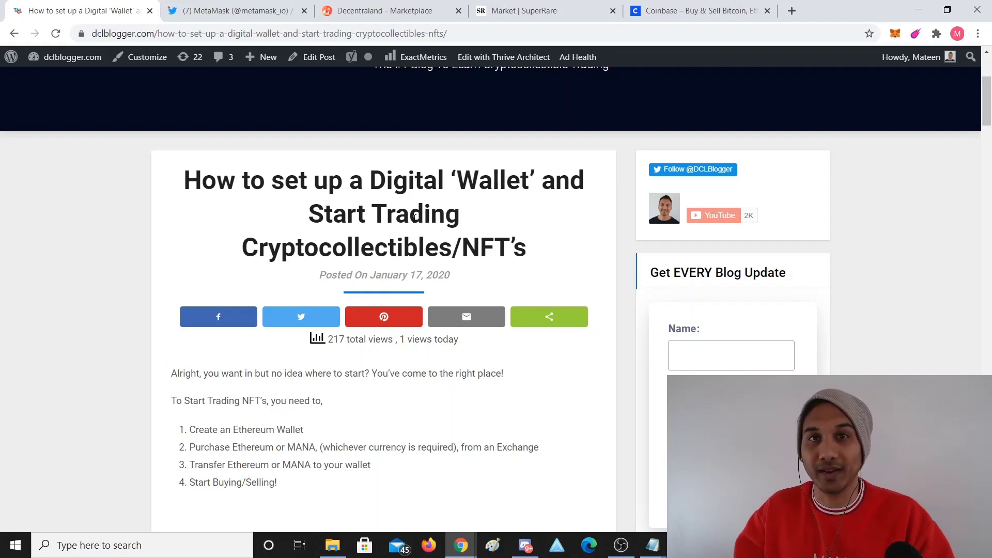
scroll(150, 329, "down", 1)
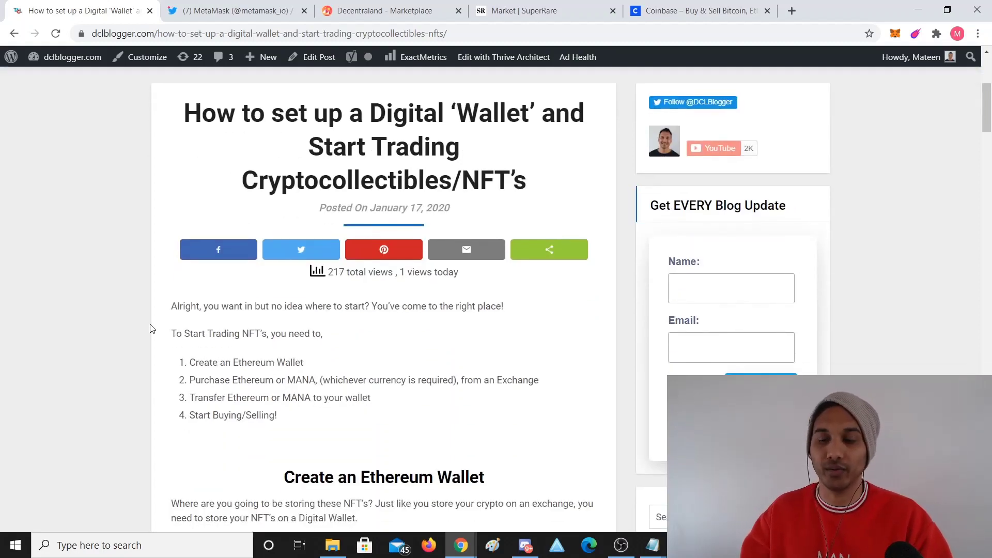
scroll(151, 329, "down", 2)
scroll(192, 358, "down", 2)
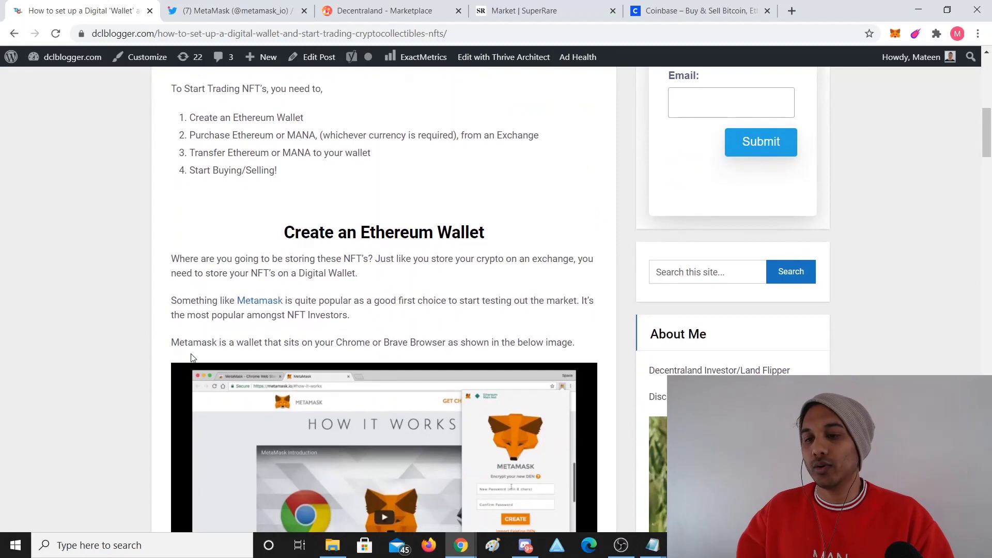
scroll(193, 358, "down", 4)
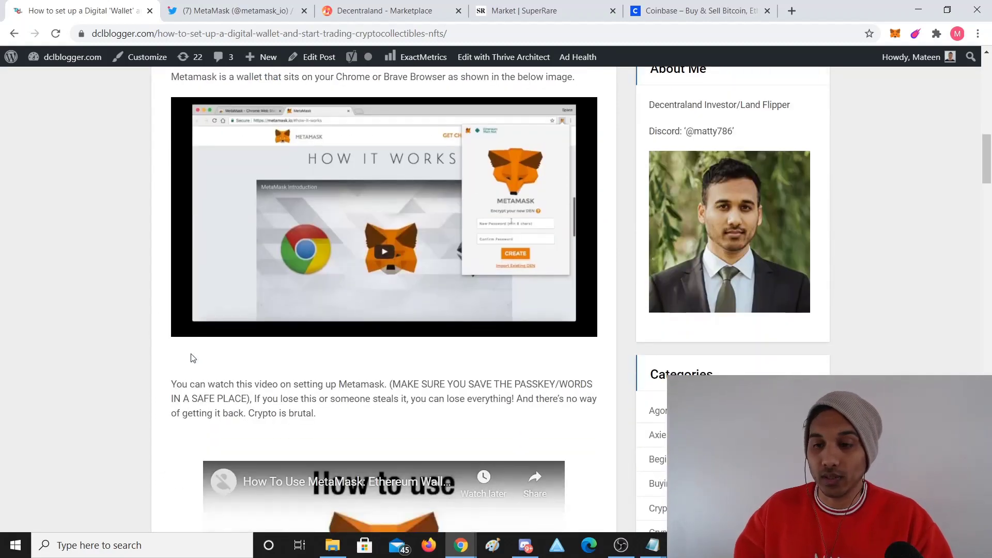
scroll(193, 358, "down", 4)
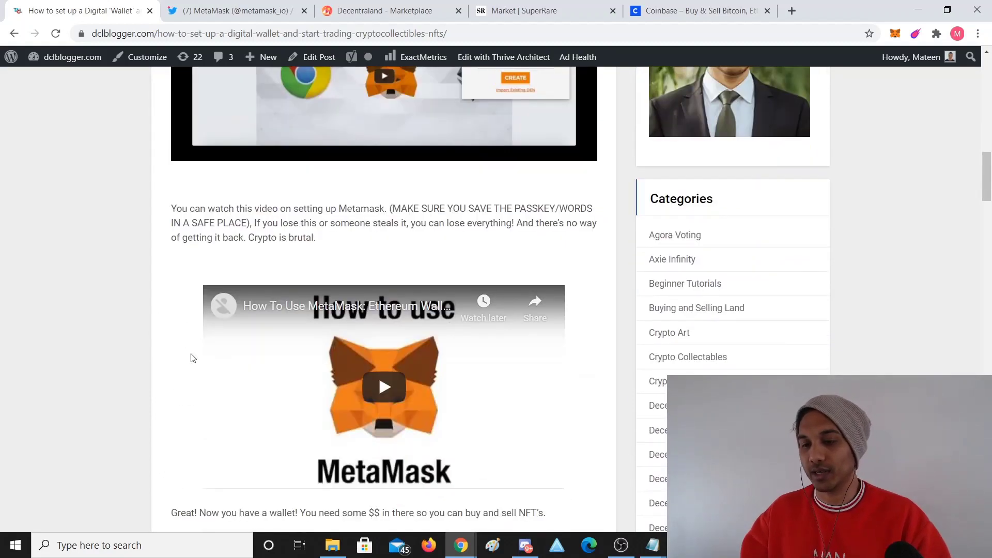
scroll(192, 358, "up", 6)
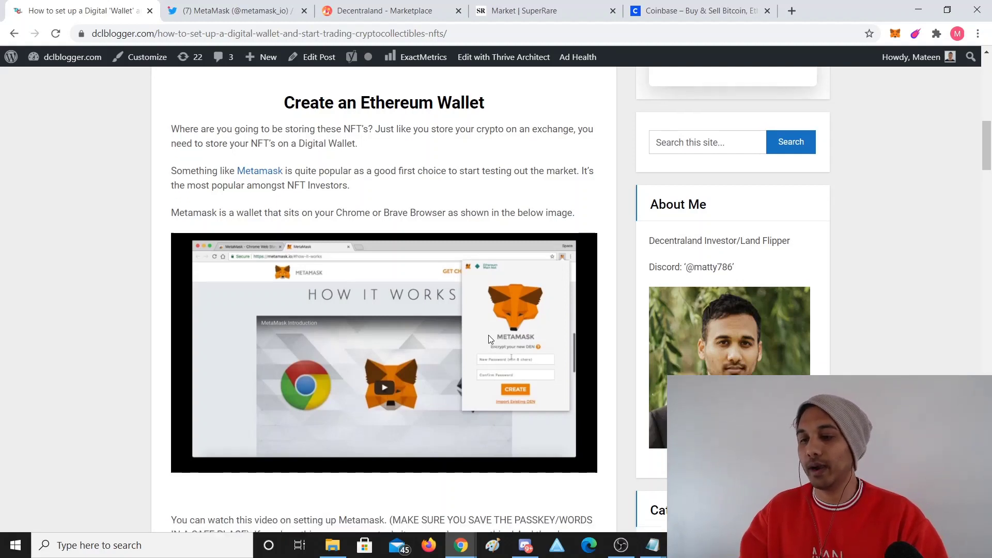
scroll(496, 336, "up", 1)
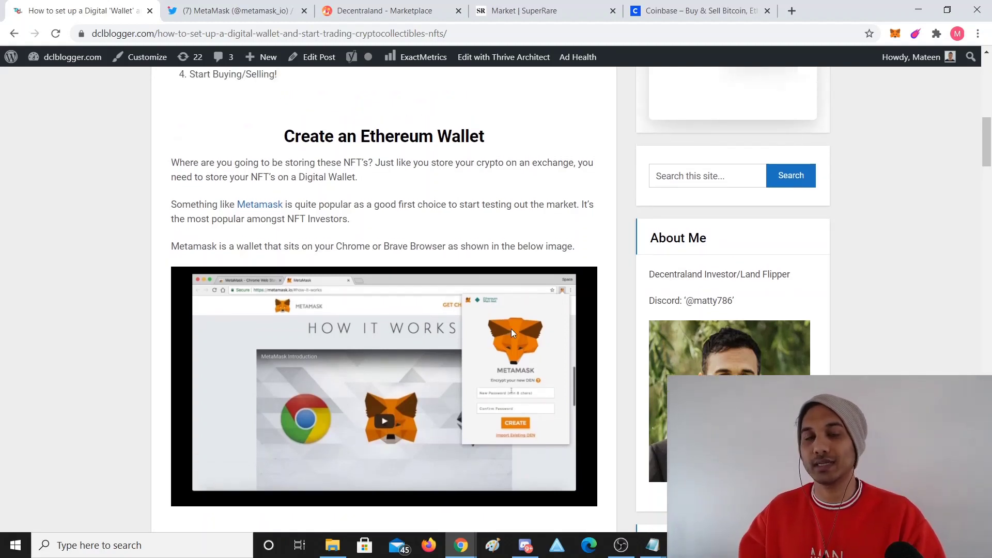
scroll(511, 329, "up", 1)
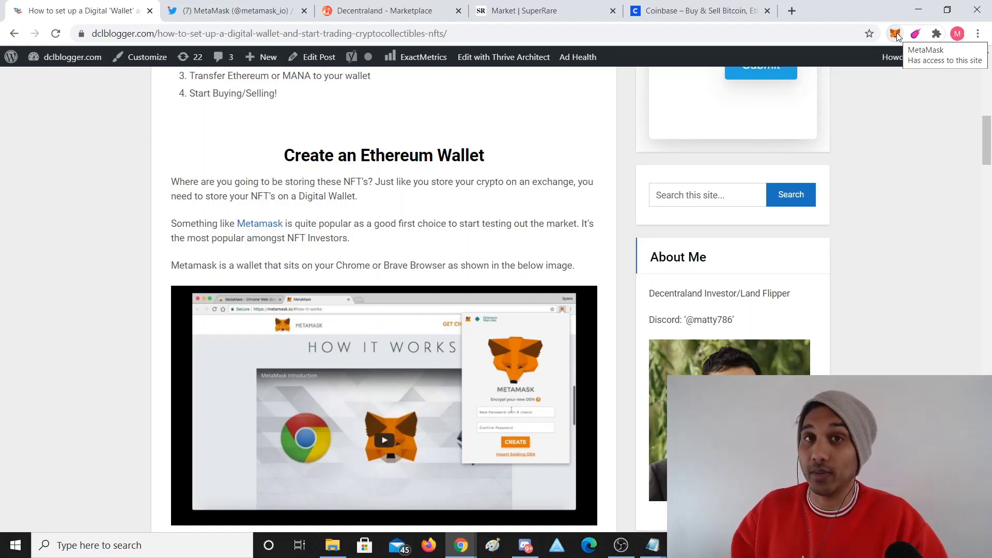
scroll(875, 178, "up", 2)
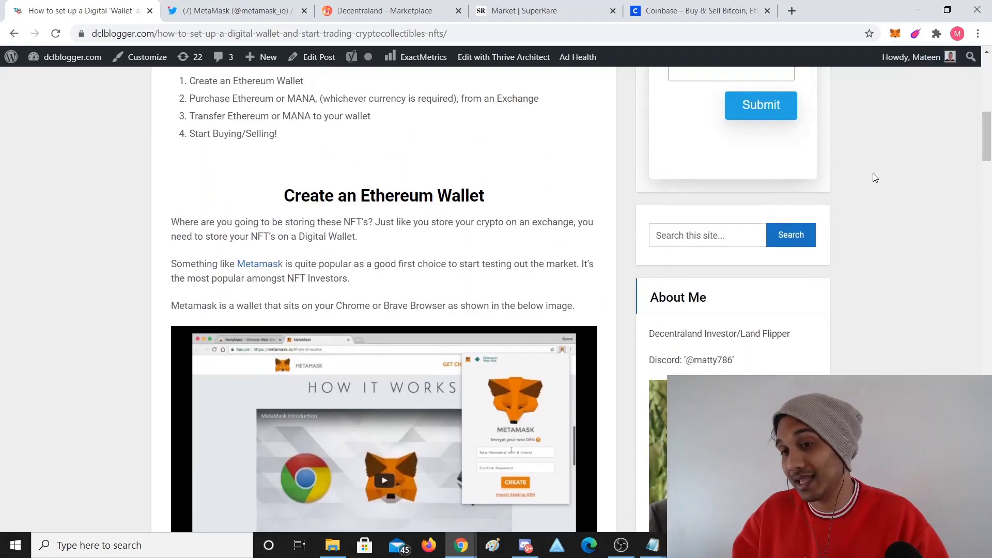
- Check the 2.0507 ETH balance in MetaMask and copy the account's wallet address
left_click(896, 34)
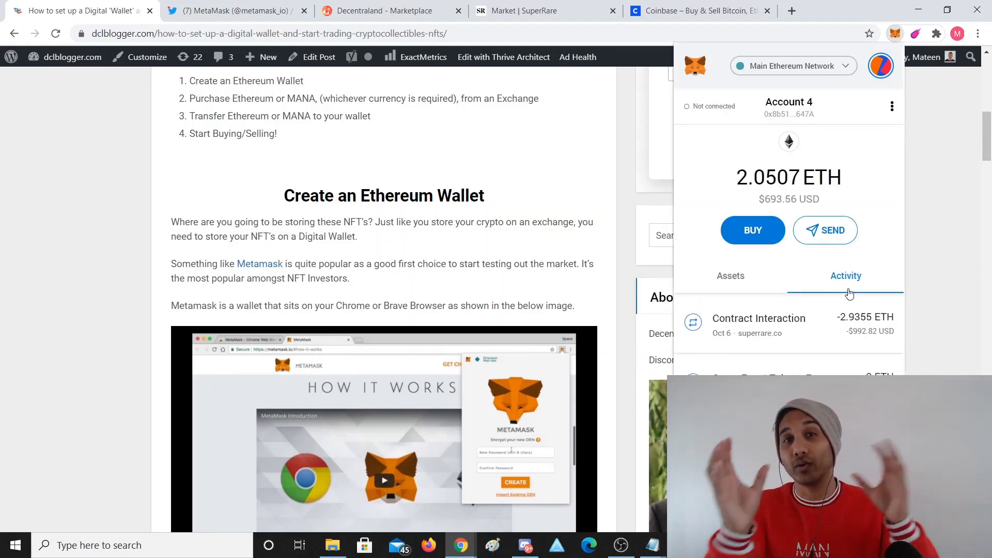
left_click(786, 115)
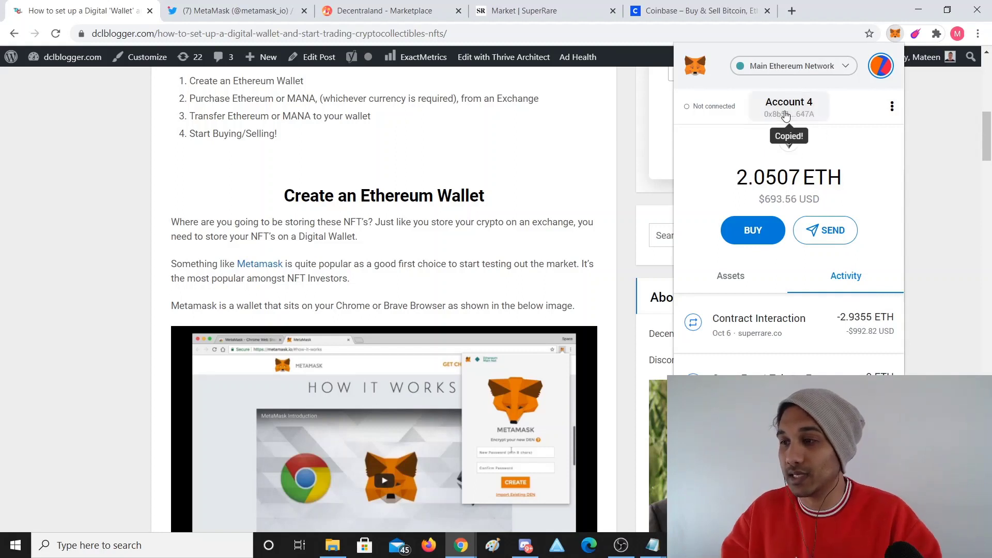
left_click(896, 35)
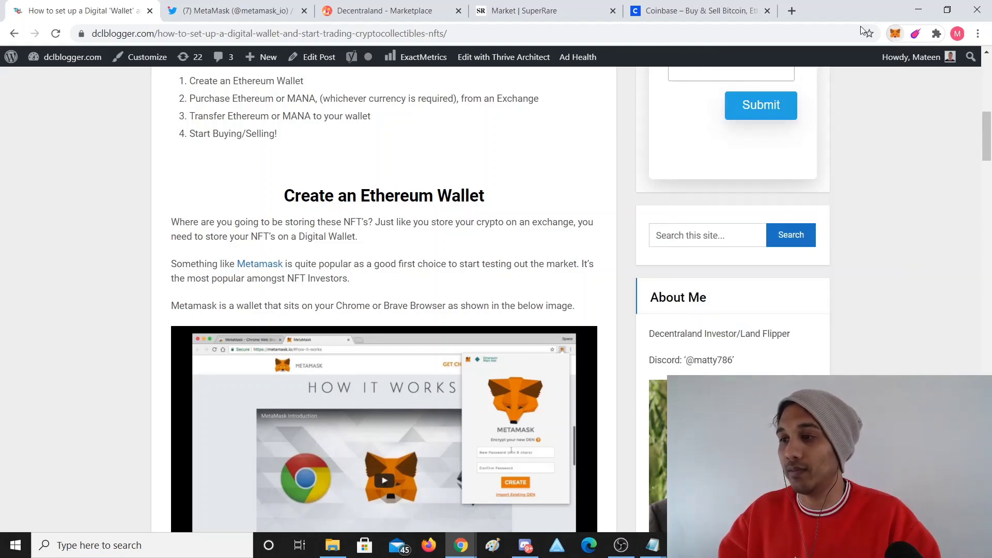
- Paste the wallet address into a new tab's address bar, then return to the blog article
left_click(792, 10)
left_click(785, 33)
key("ctrl+v")
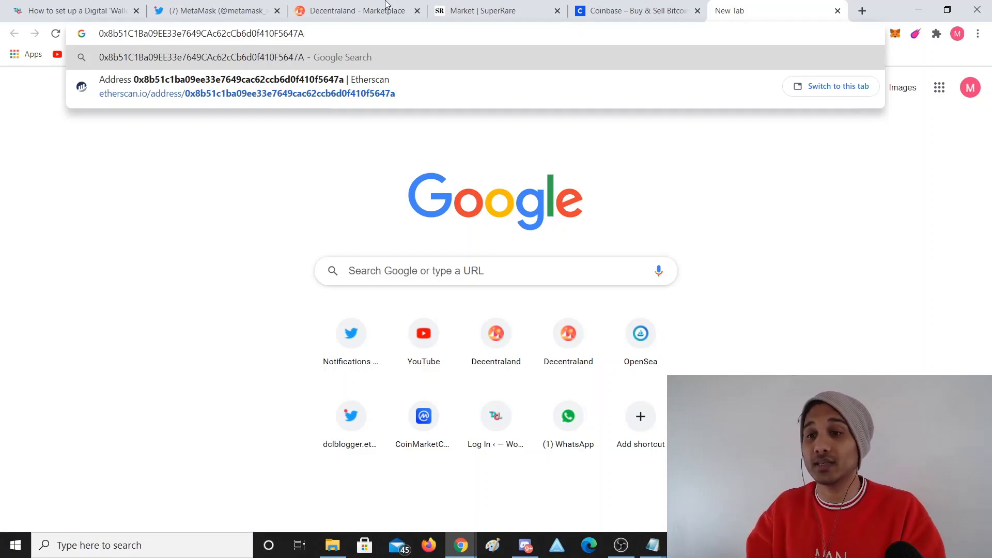
left_click(73, 5)
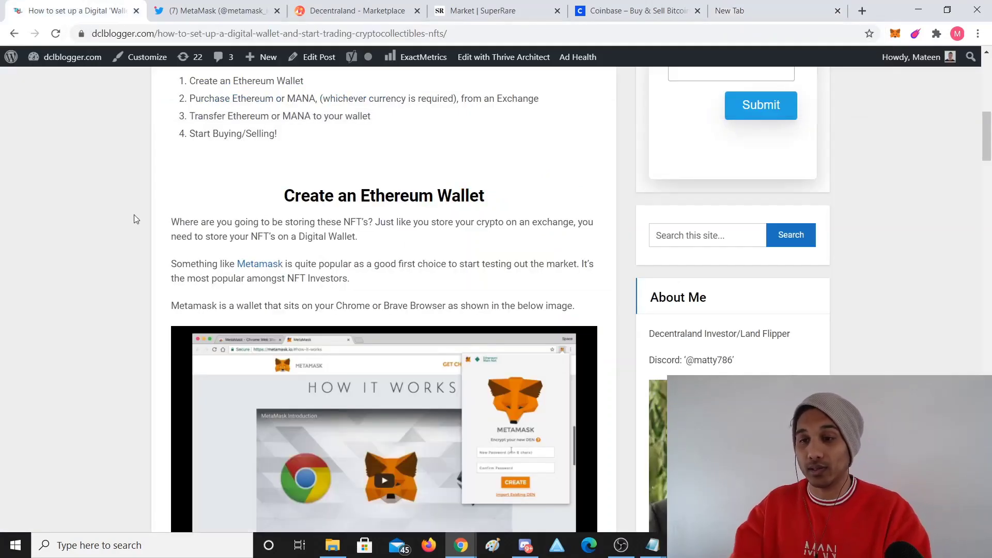
scroll(135, 220, "down", 1)
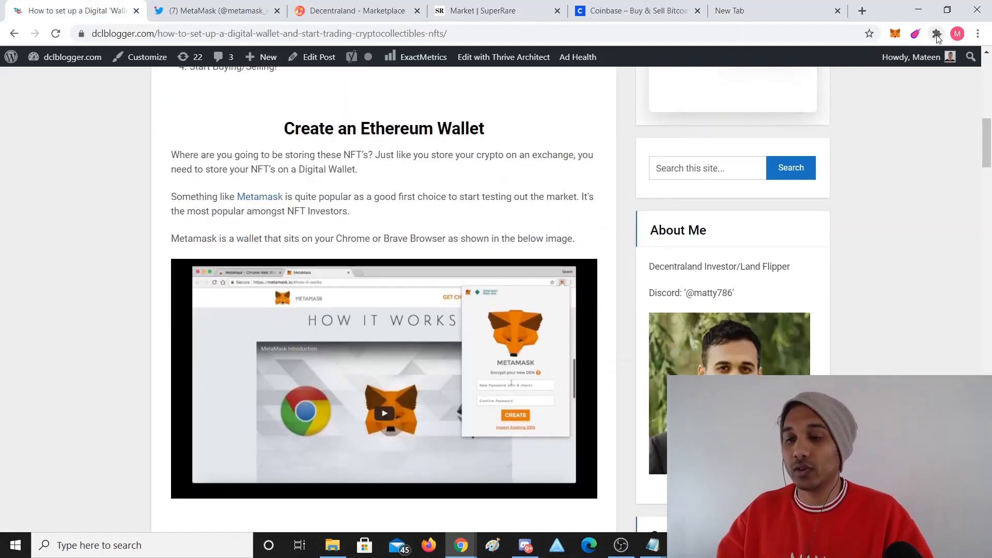
scroll(517, 155, "up", 1)
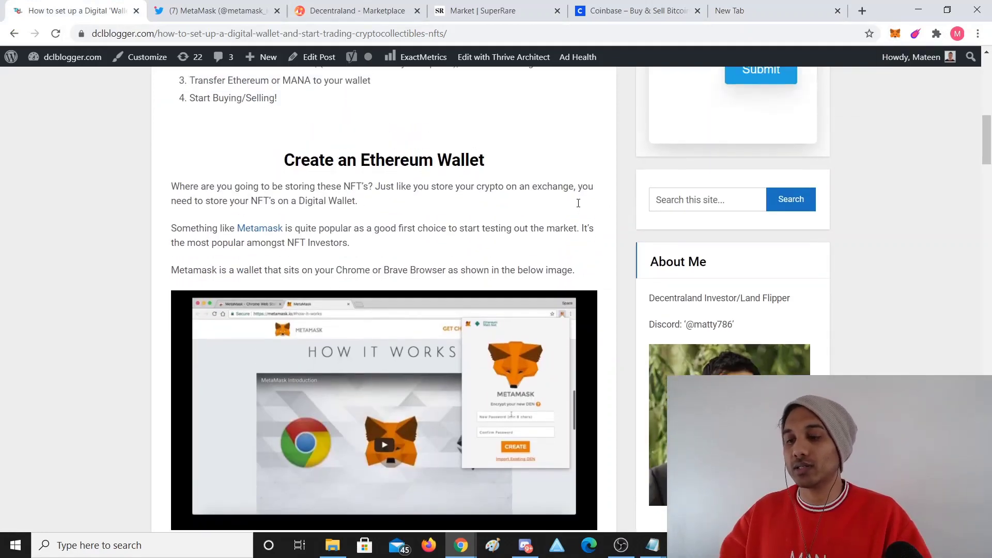
- Open the metamask.io link from the bio at the top of MetaMask's Twitter profile
left_click(240, 6)
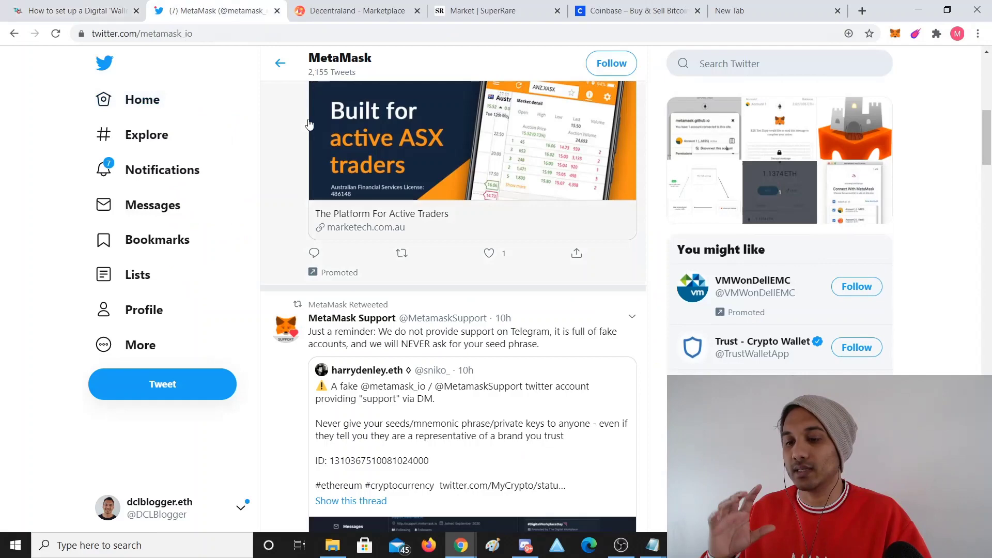
scroll(566, 233, "up", 6)
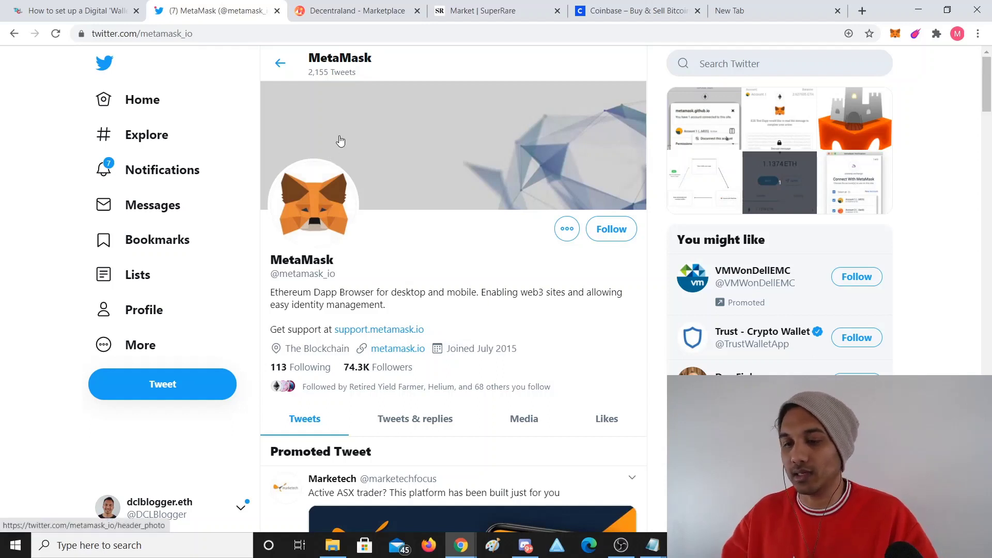
left_click(407, 349)
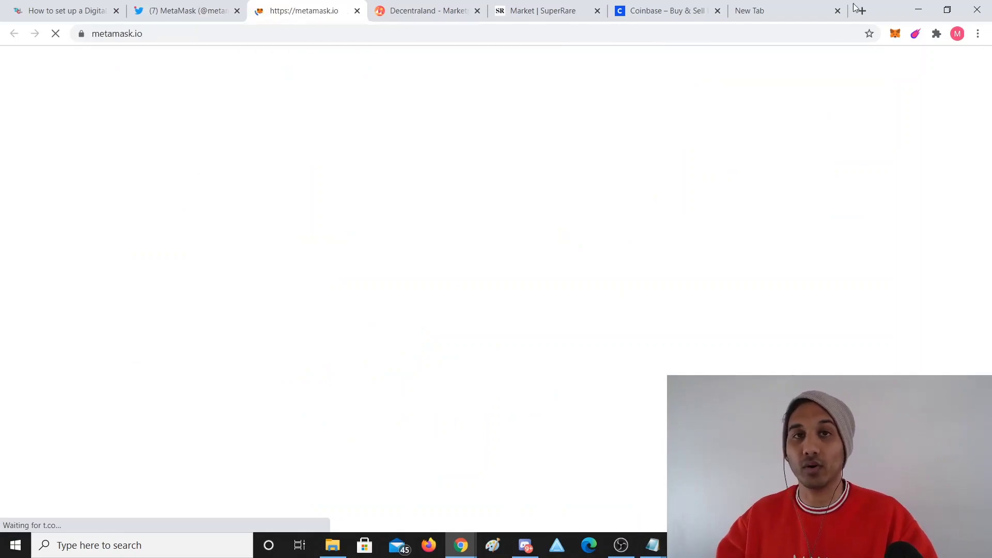
- Skim the blog article briefly, then view the loaded metamask.io homepage
left_click(66, 4)
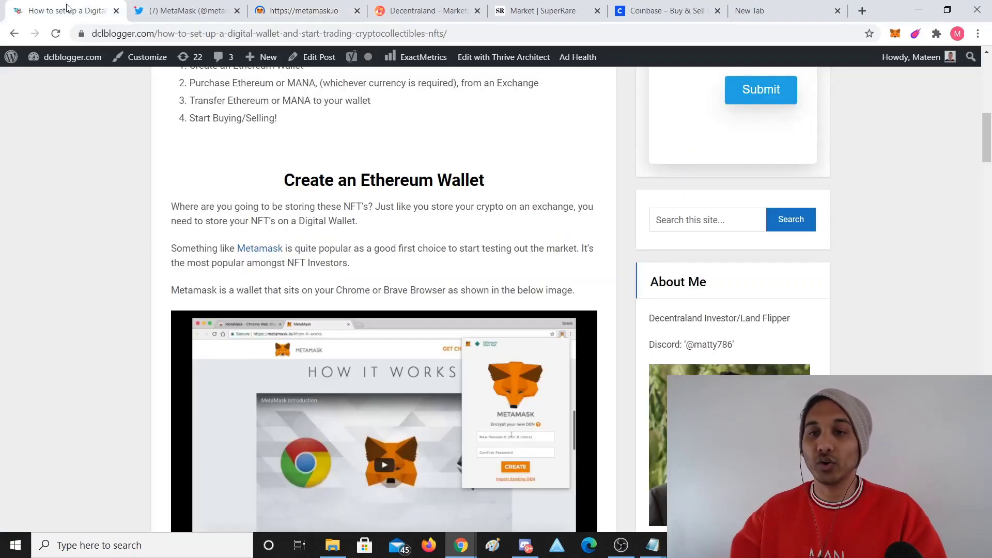
scroll(392, 280, "down", 3)
scroll(370, 295, "down", 5)
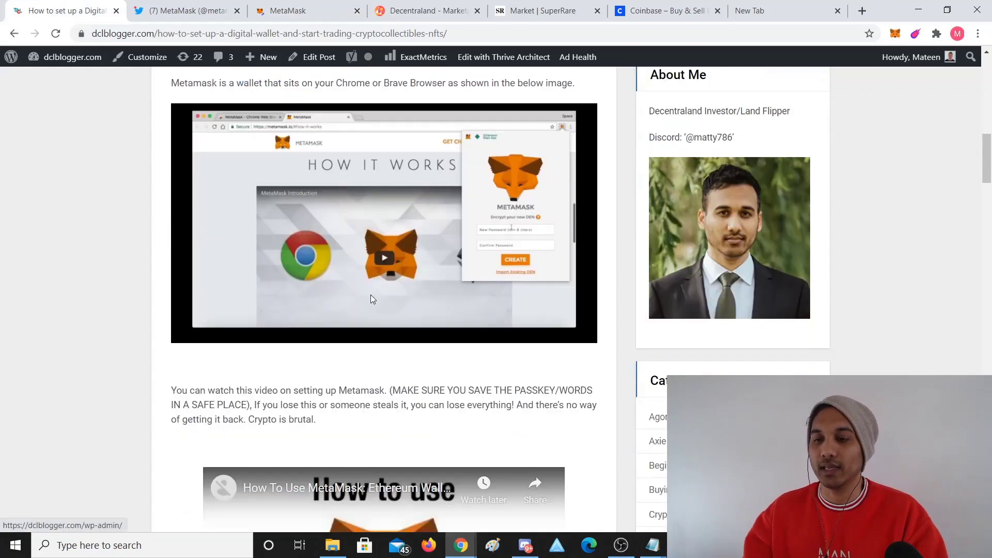
scroll(402, 340, "up", 12)
scroll(402, 340, "up", 2)
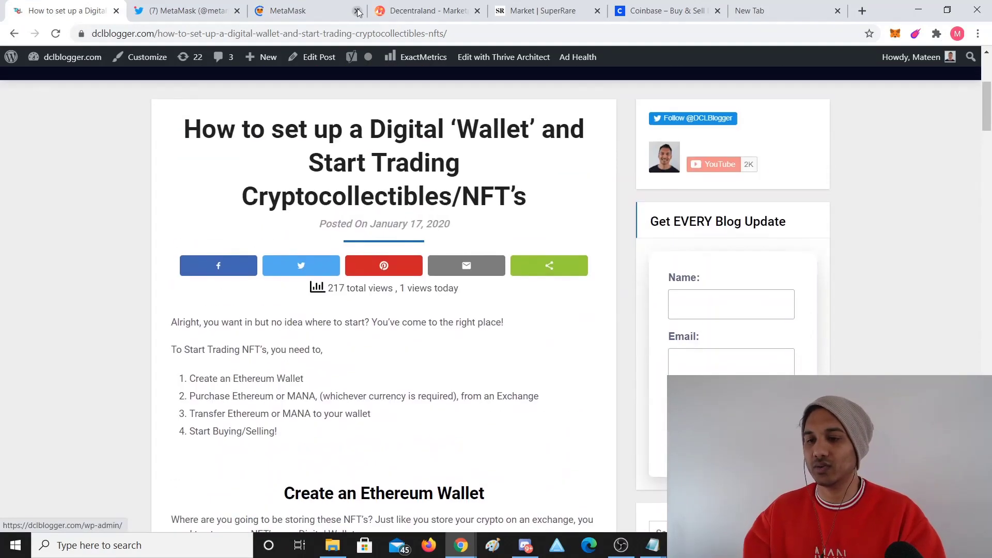
left_click(309, 7)
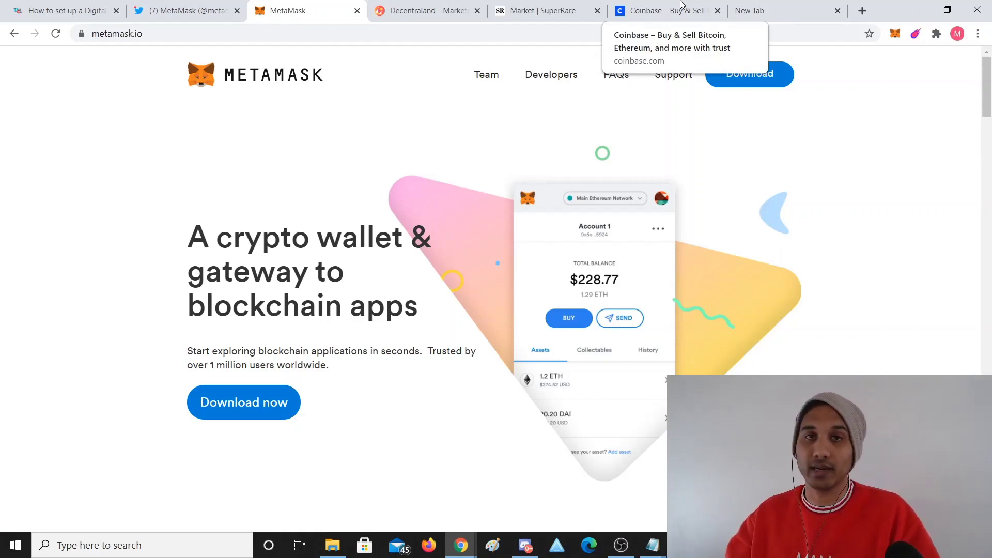
- Glance through the Decentraland Marketplace, then paste the wallet address again in the new tab
left_click(451, 7)
scroll(500, 315, "down", 5)
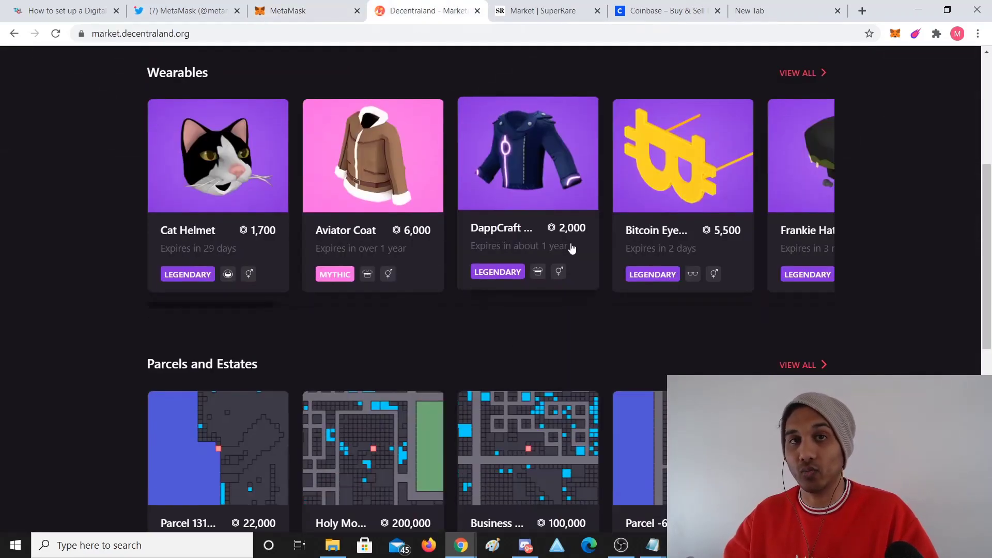
scroll(552, 229, "up", 5)
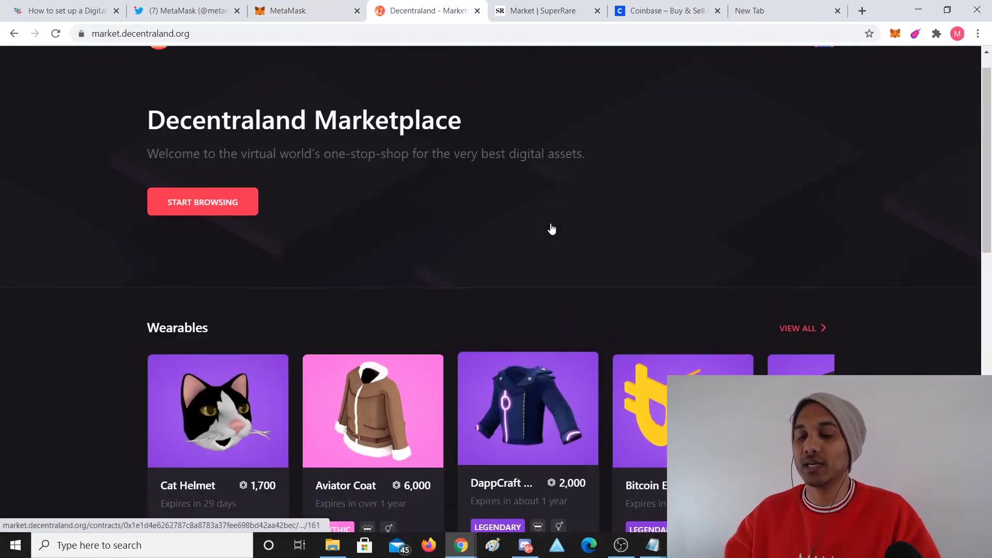
left_click(791, 7)
key("ctrl+v")
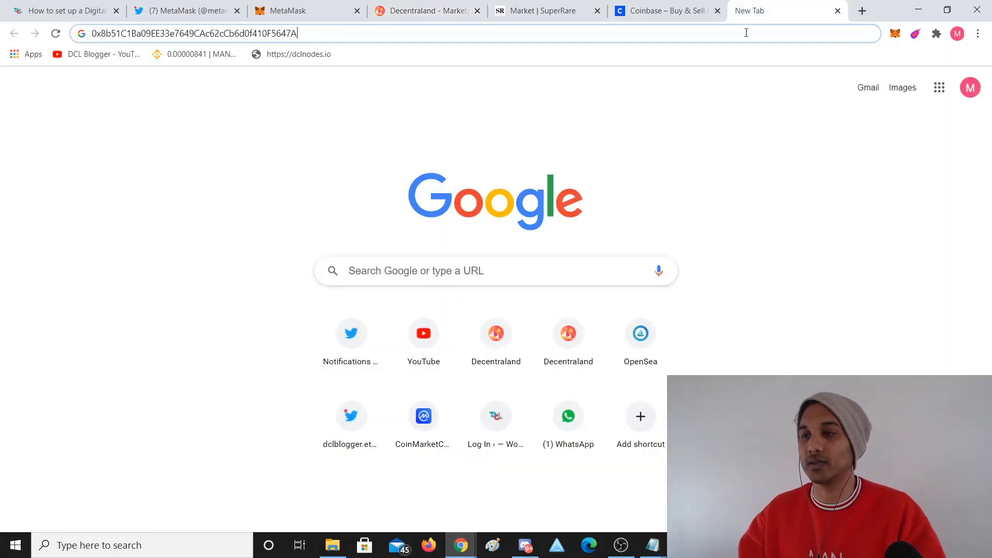
- Replace the pasted address with 'coinm' to load coinmarketcap.com's market-cap price list
key("ctrl+a")
type("coinm")
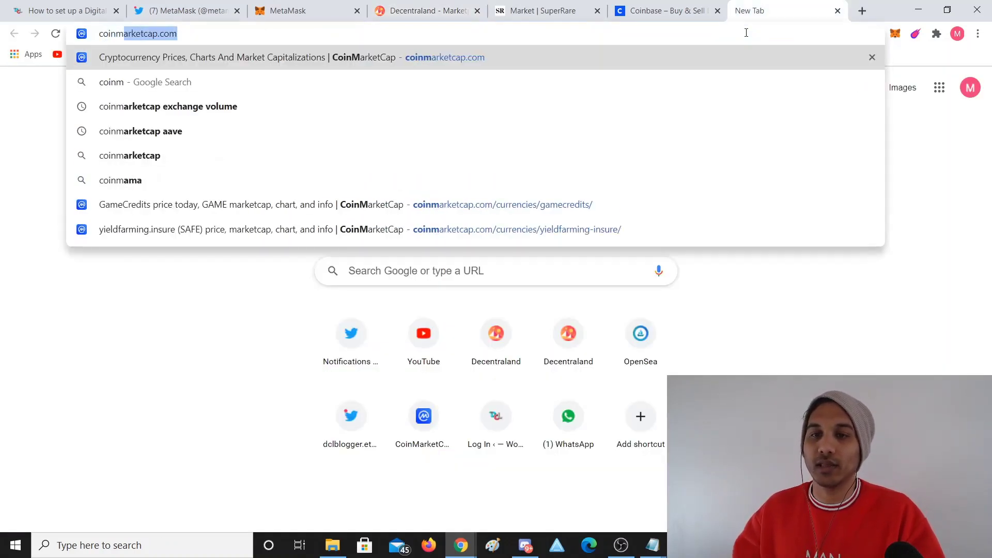
key("Return")
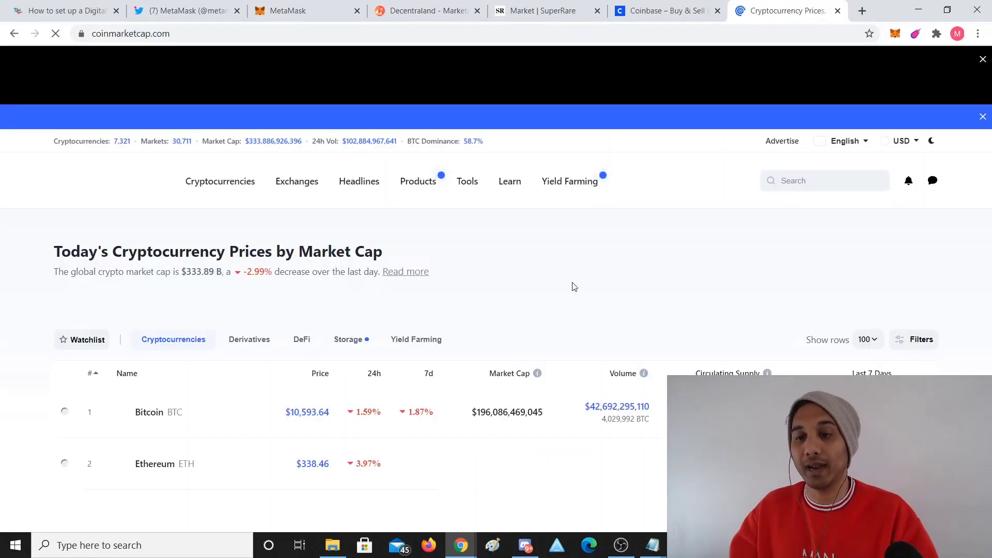
scroll(572, 284, "down", 1)
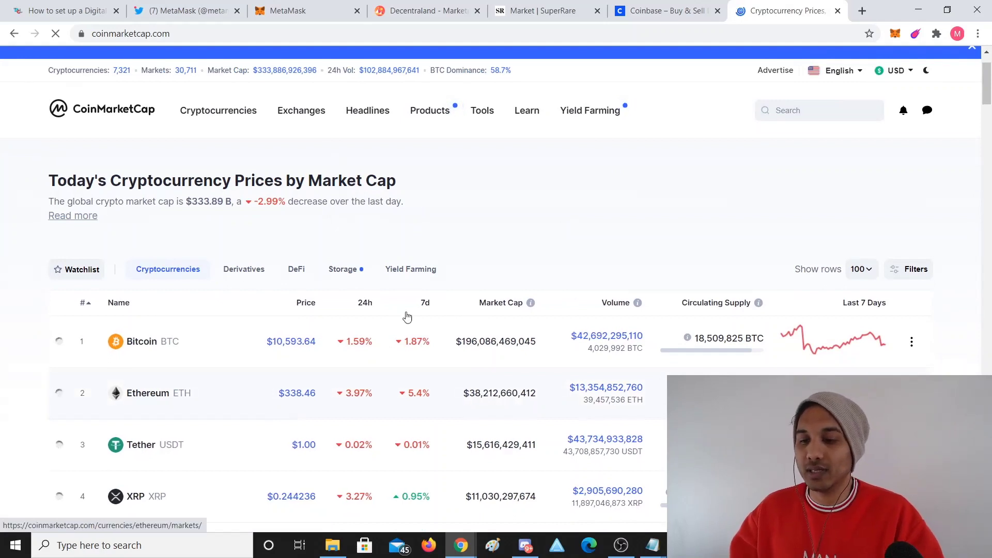
- Browse Coinbase's price table (Bitcoin A$14,890.84, Ethereum A$475.40) and Earn section, then return to the top
left_click(665, 4)
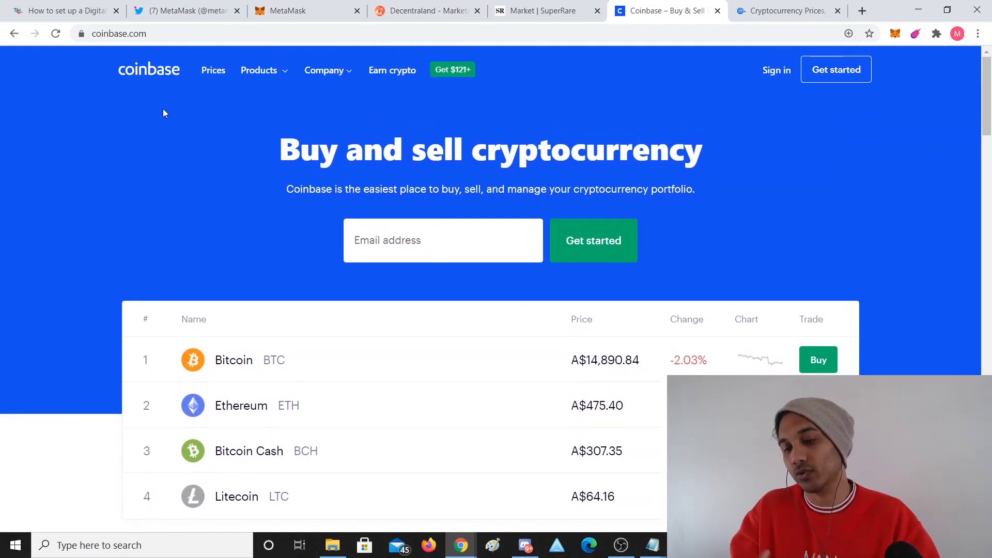
scroll(163, 113, "down", 1)
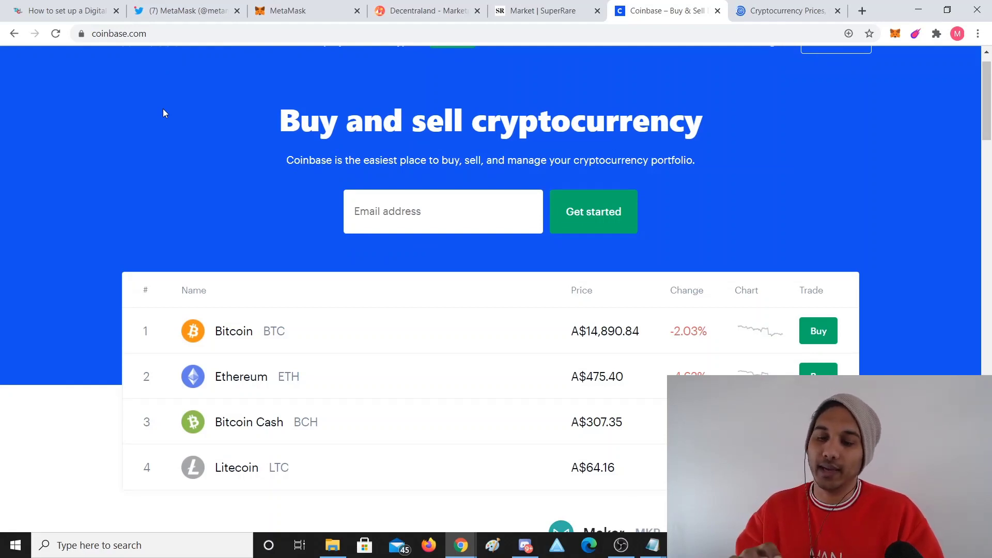
scroll(177, 327, "down", 1)
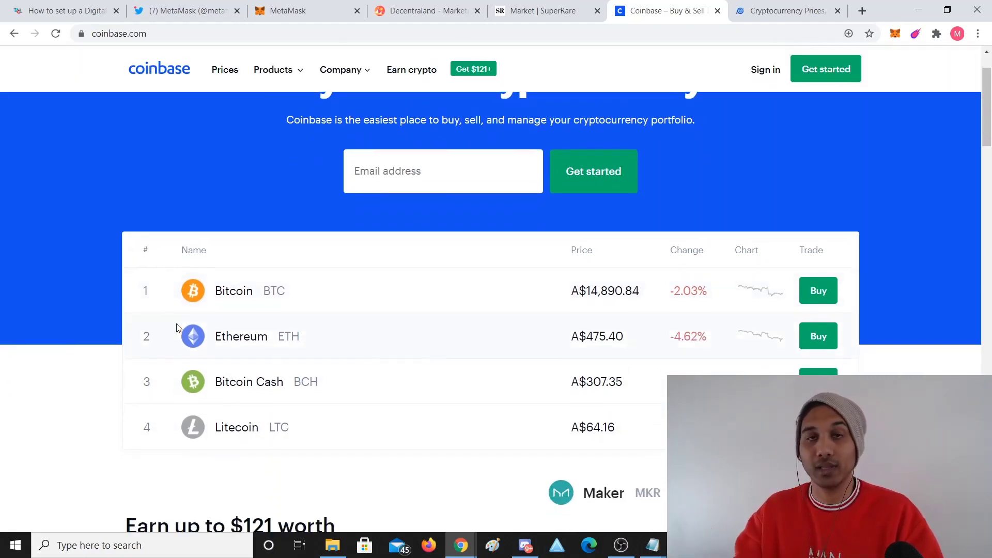
scroll(177, 327, "up", 1)
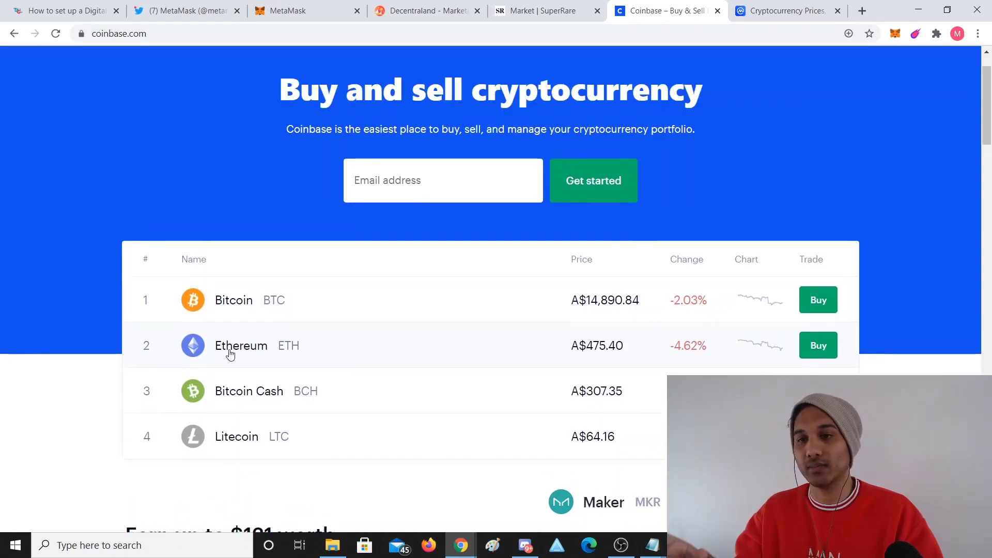
scroll(84, 338, "down", 8)
scroll(86, 342, "up", 2)
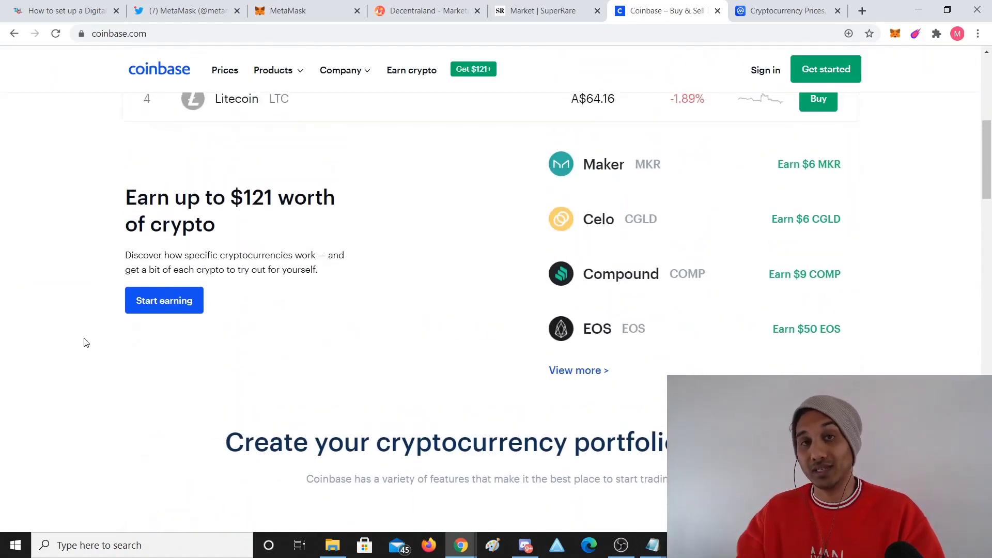
scroll(85, 342, "down", 15)
scroll(86, 342, "up", 20)
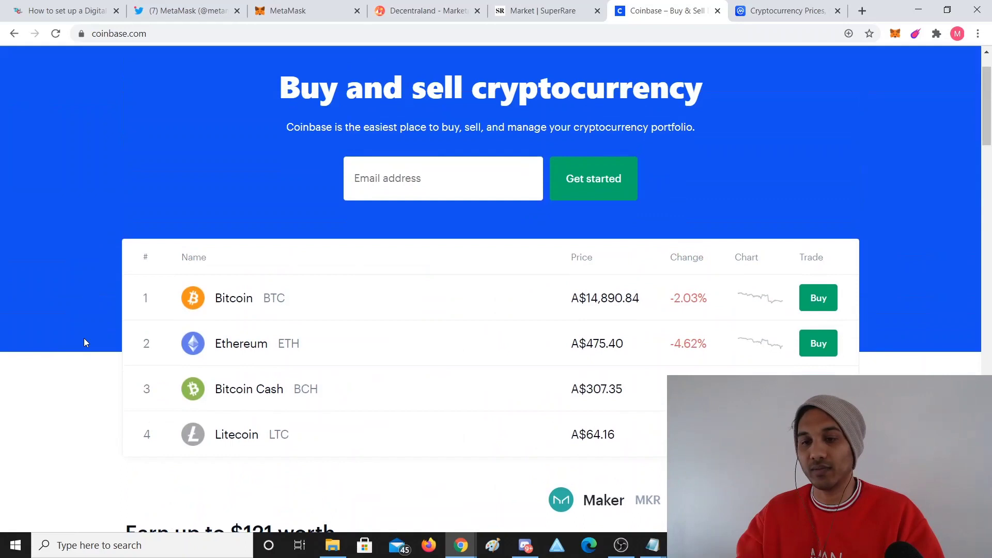
scroll(86, 342, "up", 1)
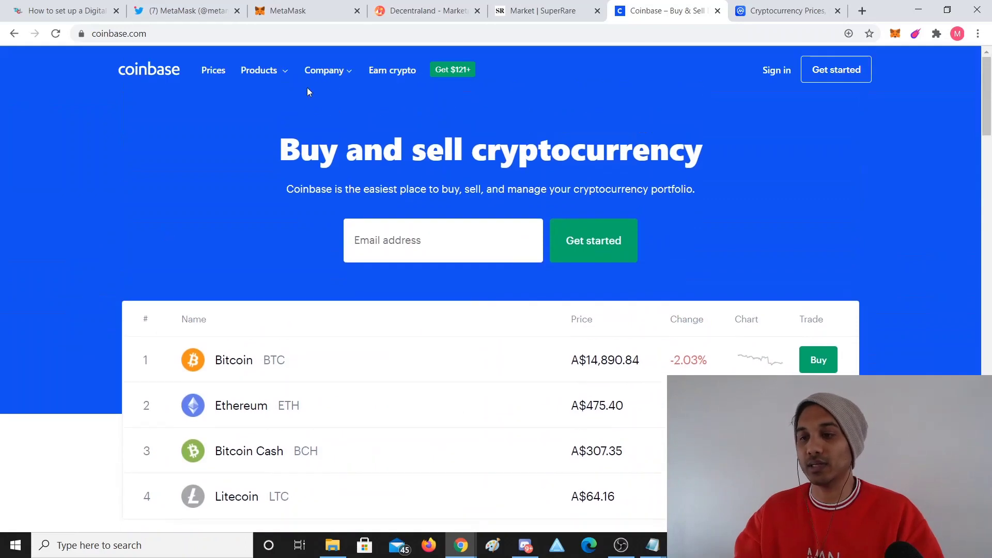
- Copy the account's public address from MetaMask, paste it into the address bar, then discard it
left_click(896, 34)
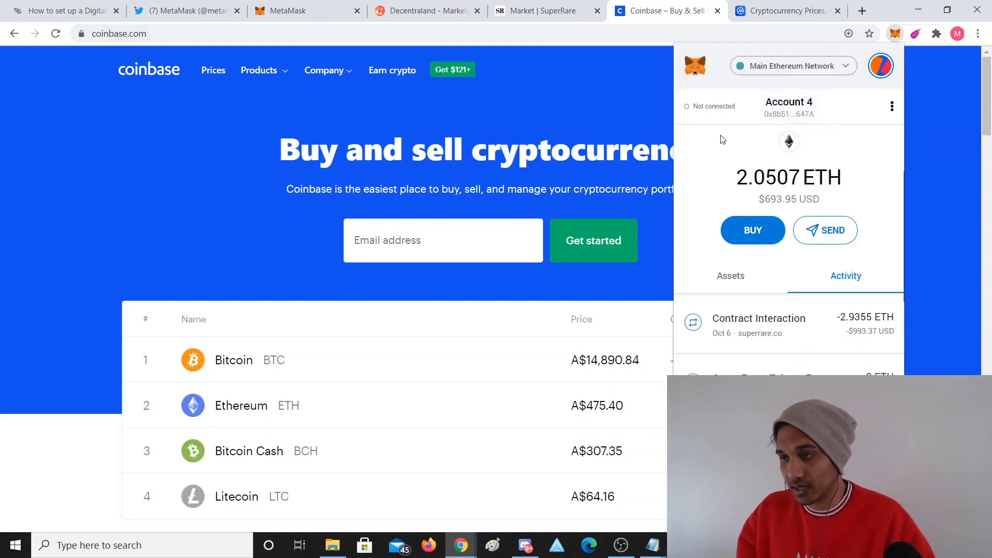
left_click(802, 112)
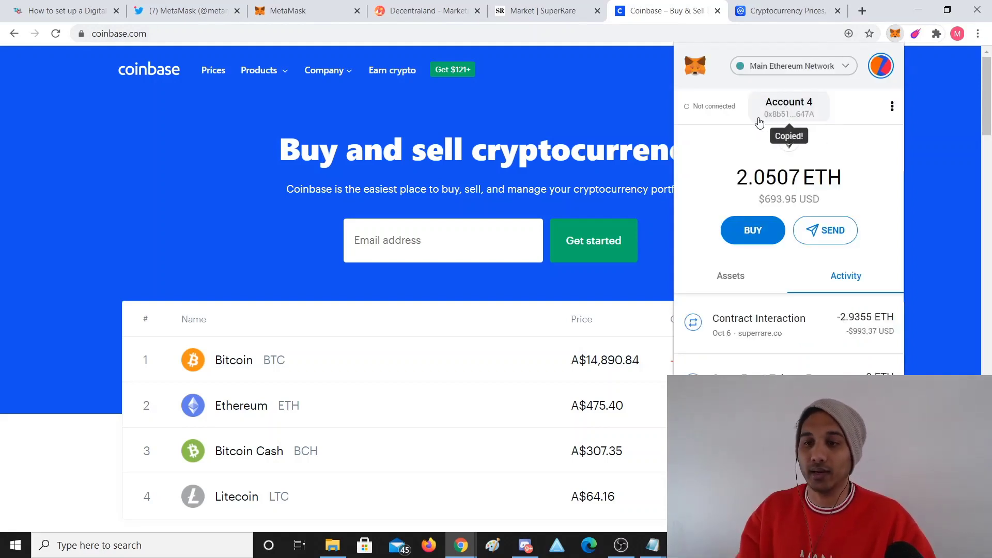
left_click(900, 36)
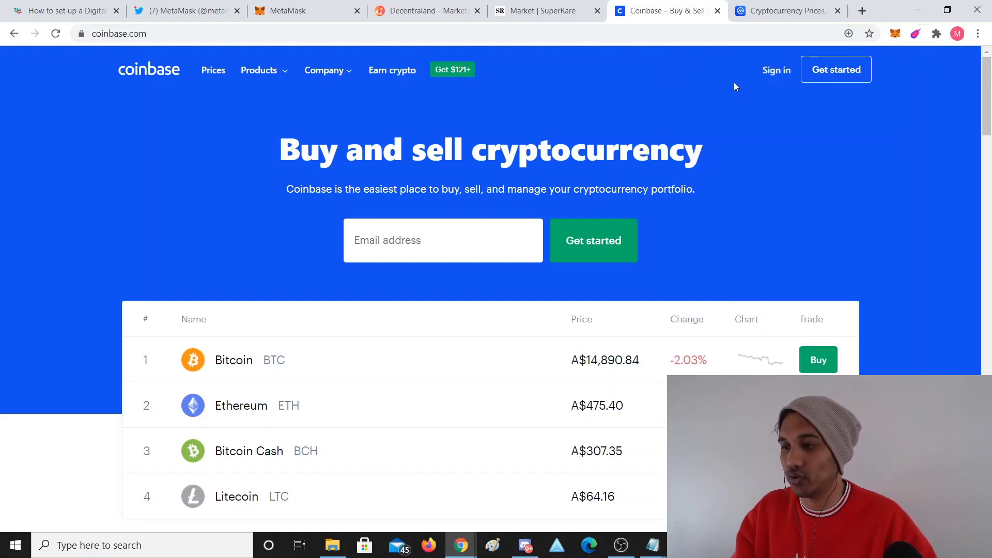
left_click(780, 28)
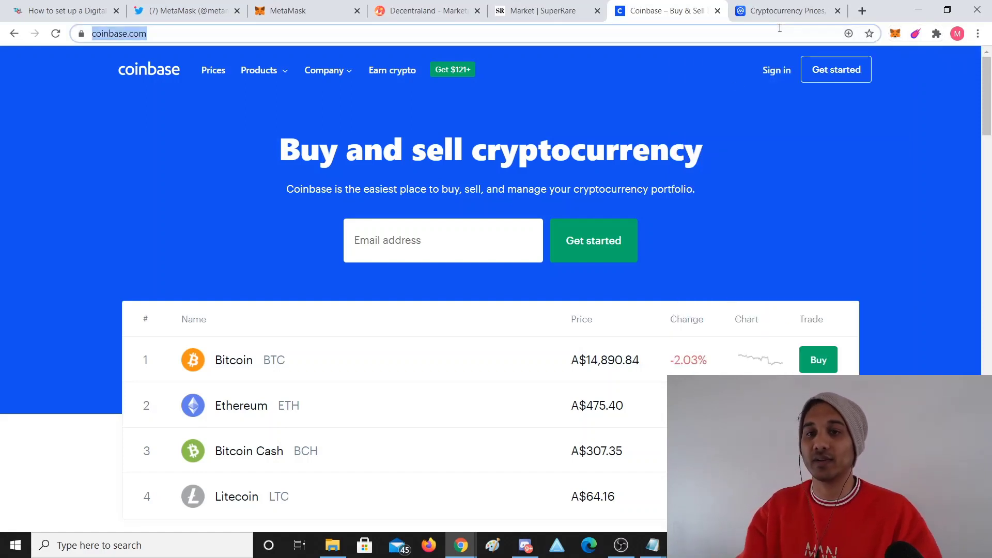
key("ctrl+v")
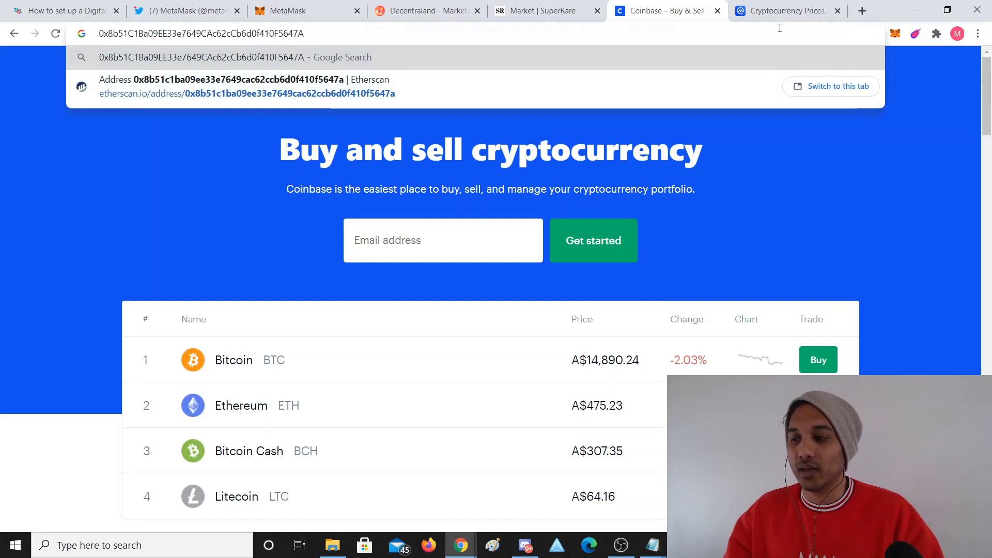
key("Escape")
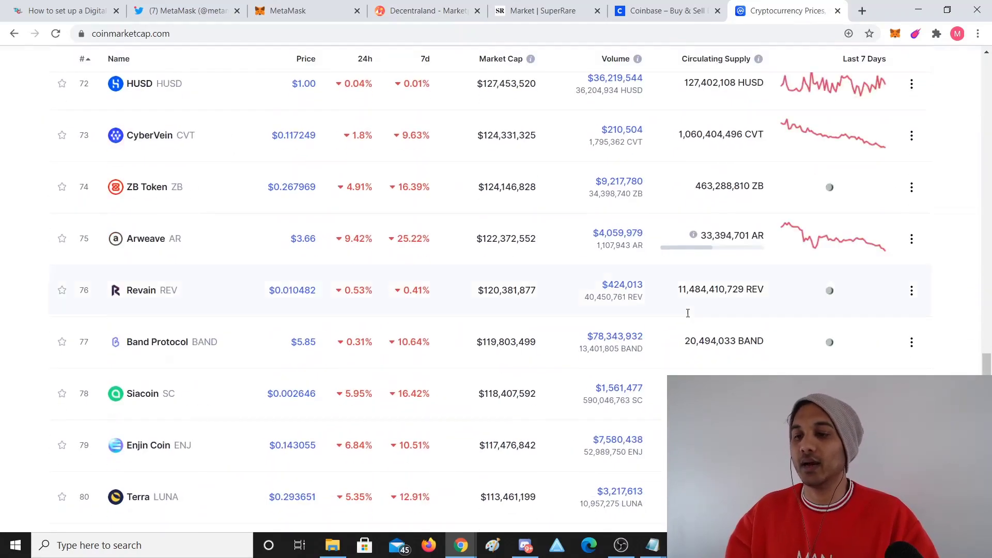
- Scroll CoinMarketCap's ranking down to Decentraland (MANA) at rank 86 and back up
scroll(688, 313, "down", 7)
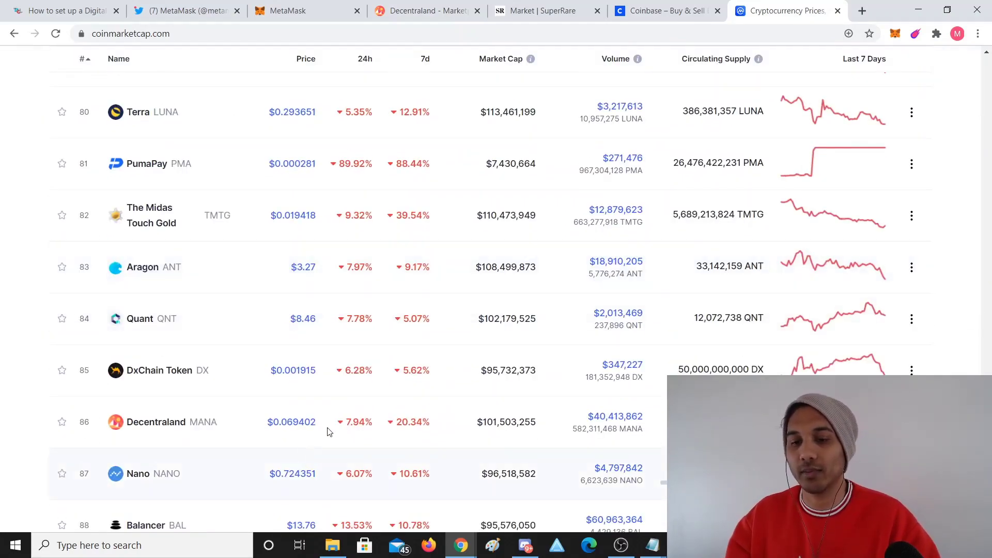
scroll(385, 374, "up", 20)
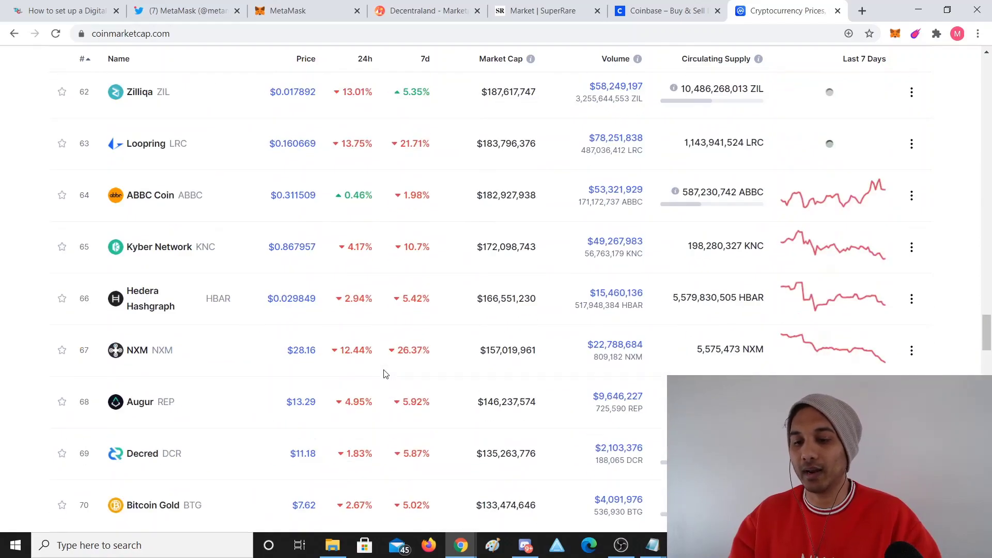
scroll(384, 375, "up", 13)
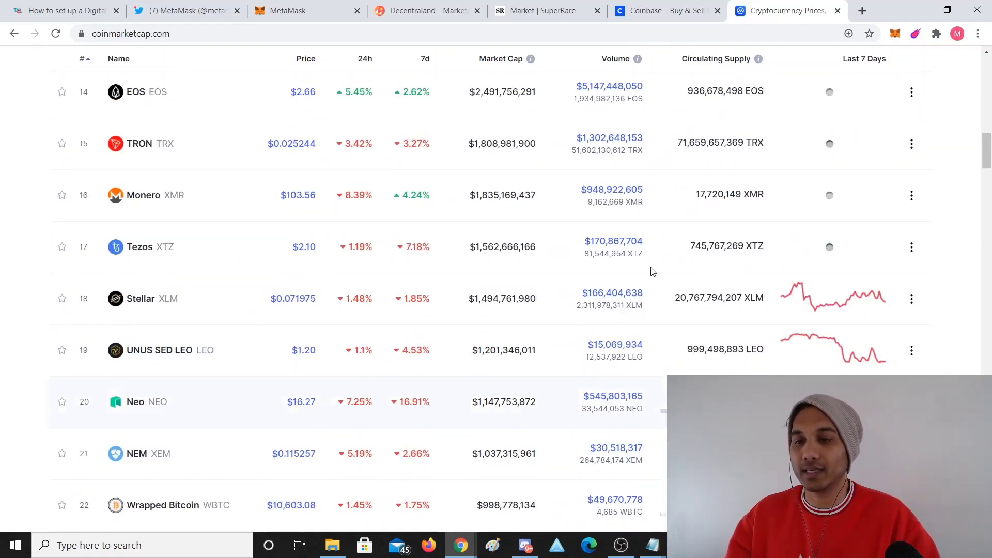
- Open Decentraland's Aviator Coat listing and submit its 6,000 MANA purchase for wallet approval
left_click(433, 5)
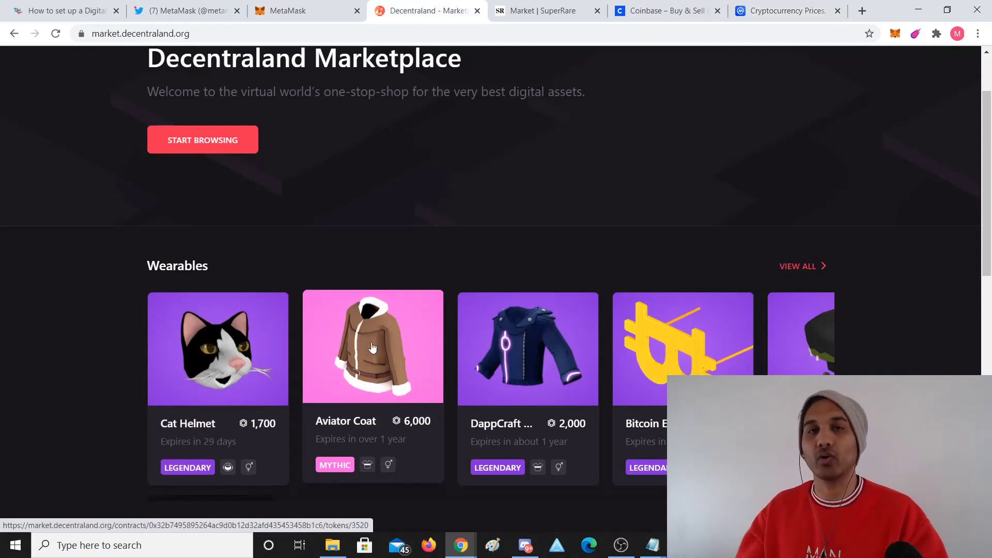
left_click(426, 393)
scroll(618, 454, "down", 1)
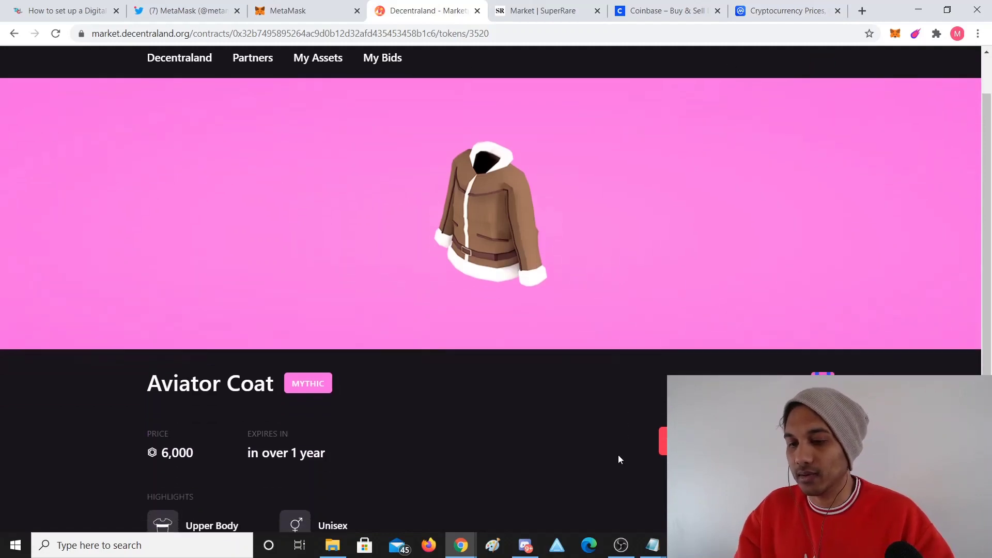
left_click(672, 431)
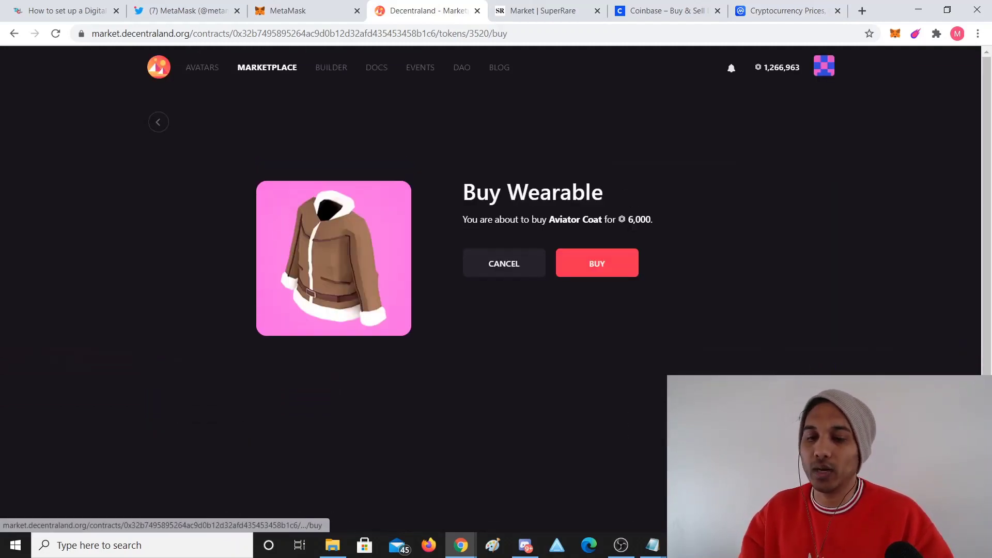
left_click(611, 269)
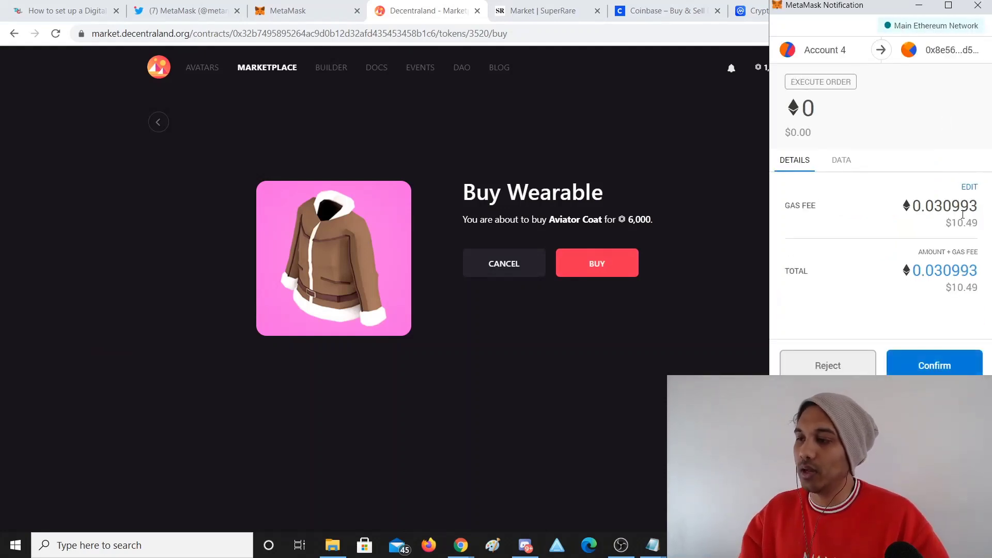
- Switch the Aviator Coat gas fee to Fast (0.034123 ETH, $11.55) and confirm the transaction
left_click(977, 187)
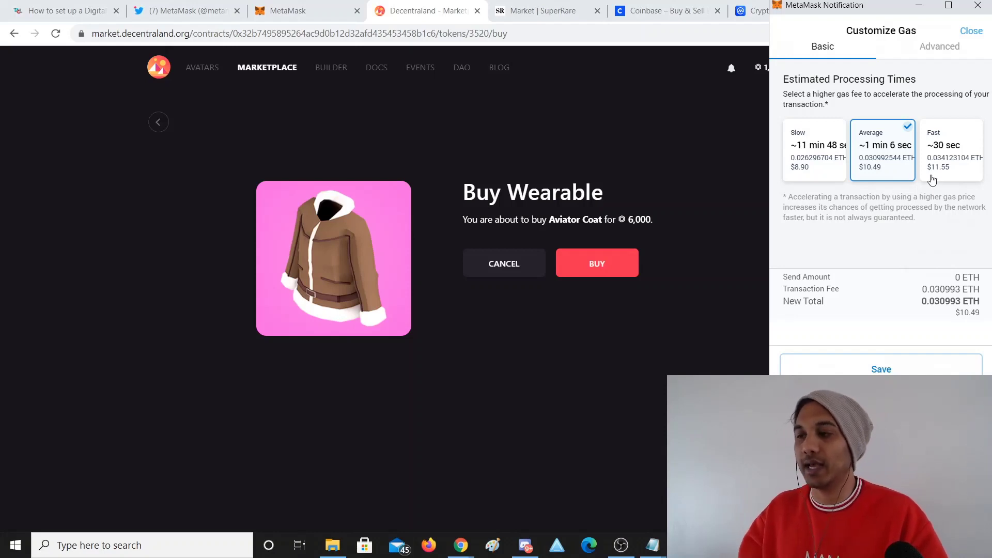
left_click(952, 152)
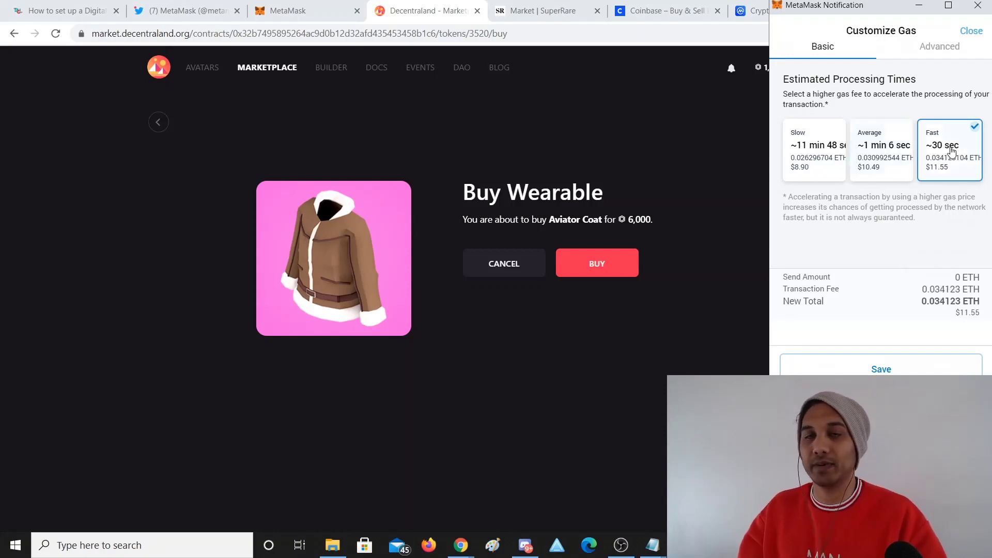
left_click(862, 369)
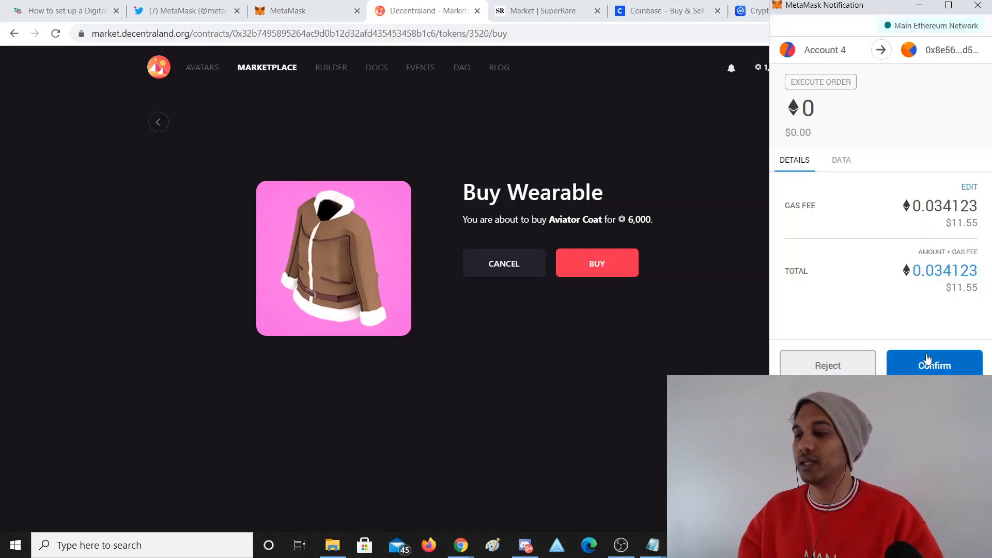
left_click(925, 365)
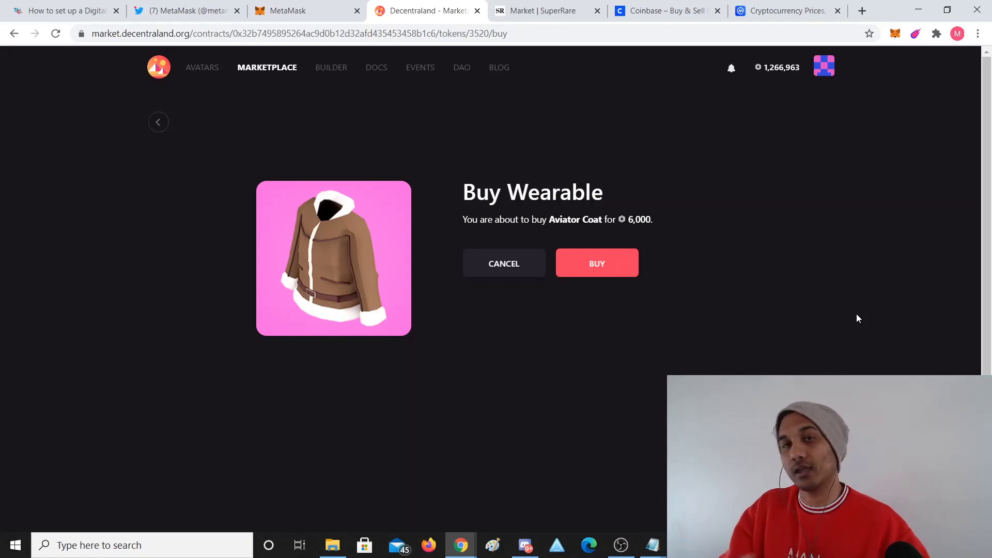
- Switch to the SuperRare tab and open the Fusion artwork page
left_click(512, 10)
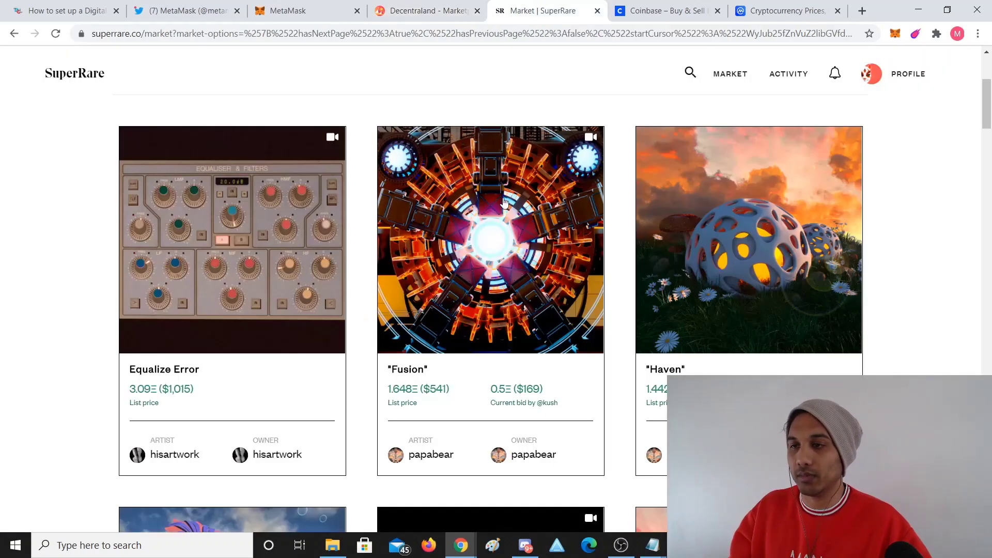
scroll(505, 202, "down", 1)
left_click(465, 255)
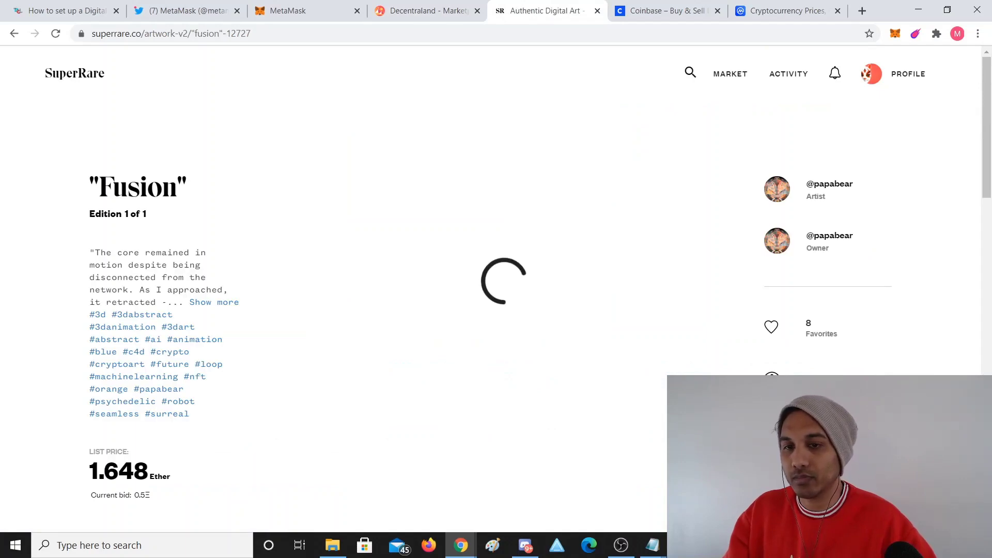
- Start buying Fusion at its 1.648 ETH ($541) list price
scroll(348, 341, "down", 2)
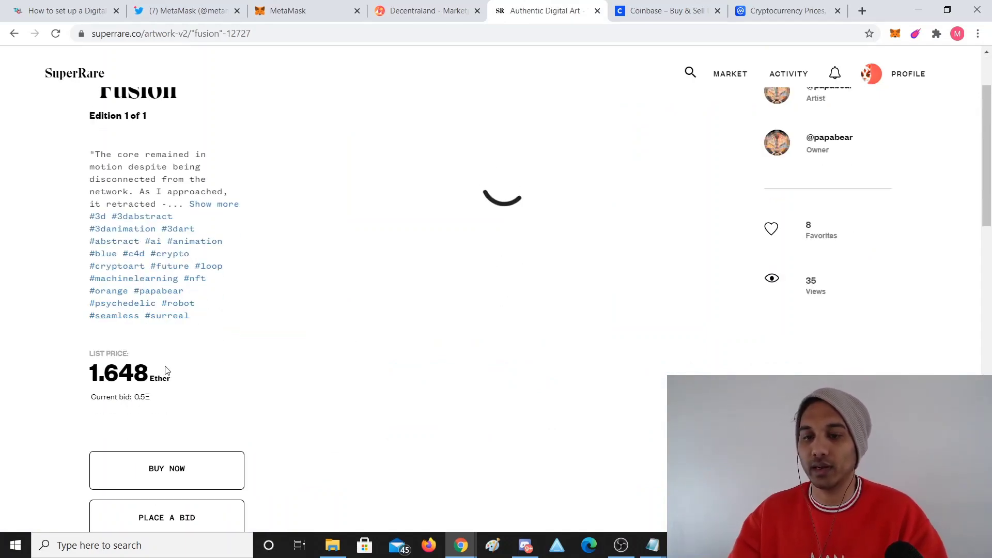
scroll(175, 365, "down", 2)
scroll(20, 315, "down", 3)
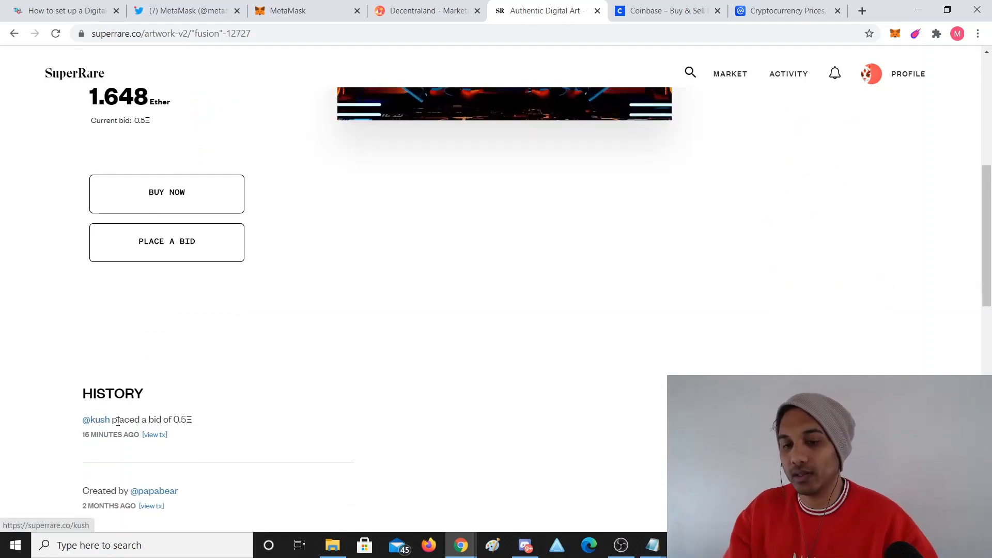
scroll(175, 424, "down", 1)
scroll(178, 373, "up", 2)
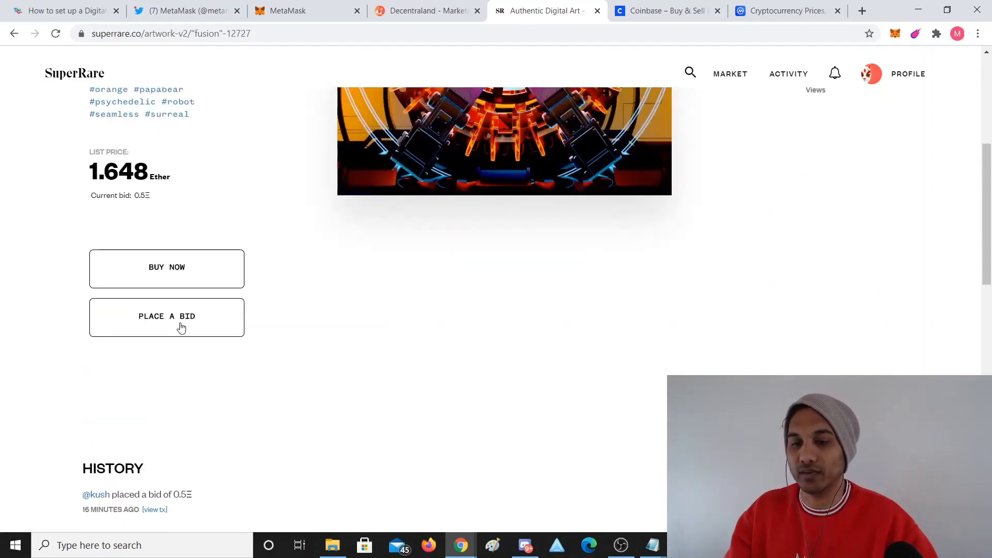
left_click(193, 282)
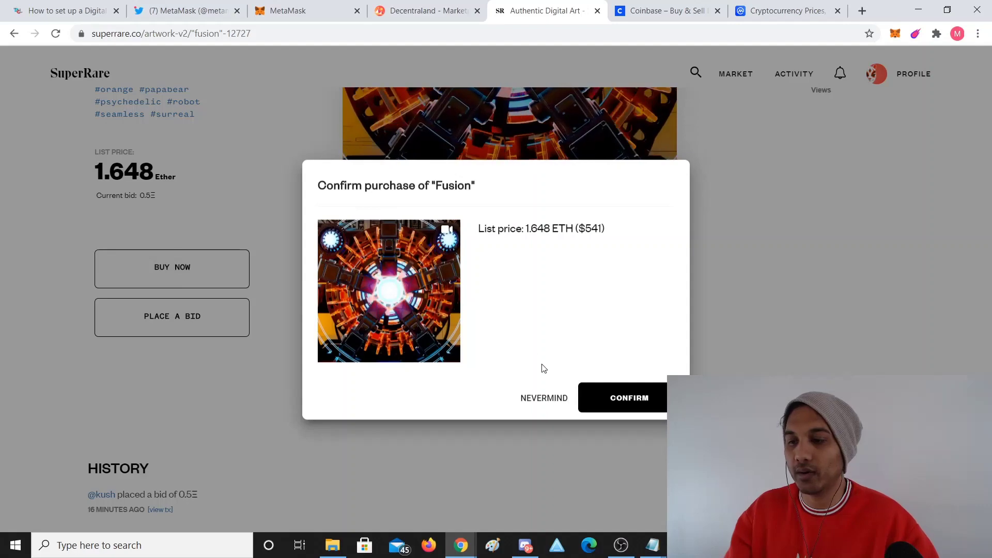
- Confirm the Fusion purchase so MetaMask requests 1.677321 ETH including the 0.029321 ETH gas fee
left_click(616, 401)
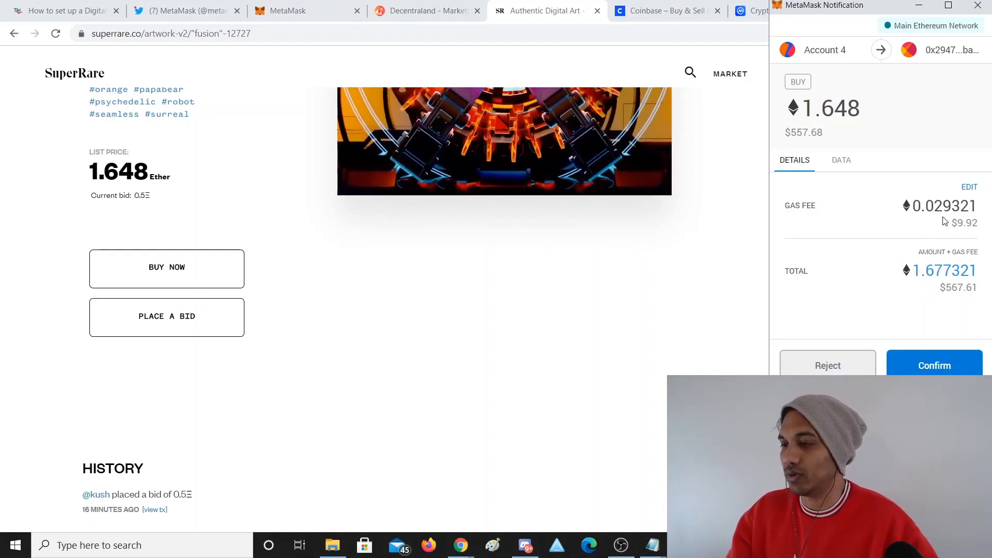
- Reject the MetaMask payment for Fusion and return to the top of its page
left_click(829, 368)
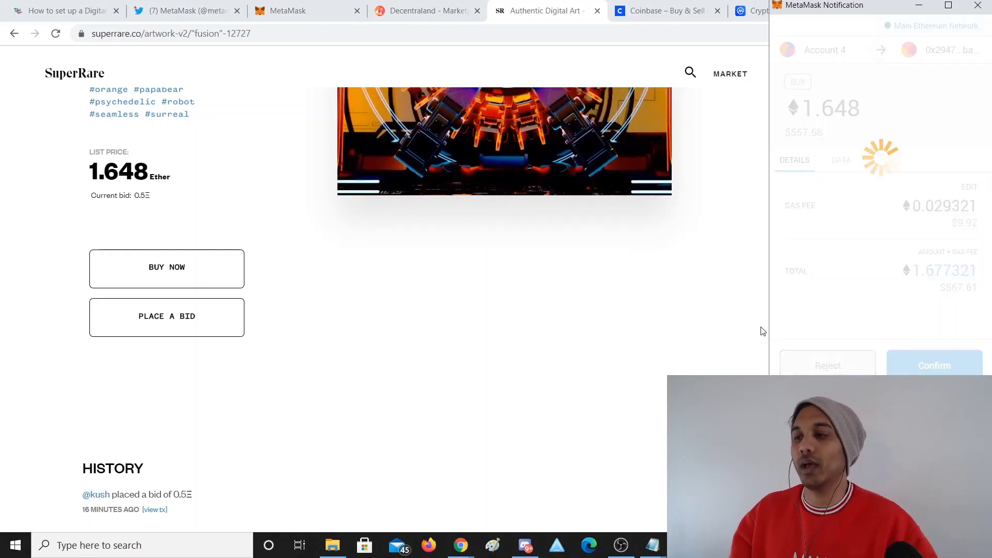
scroll(646, 190, "up", 2)
scroll(464, 141, "up", 3)
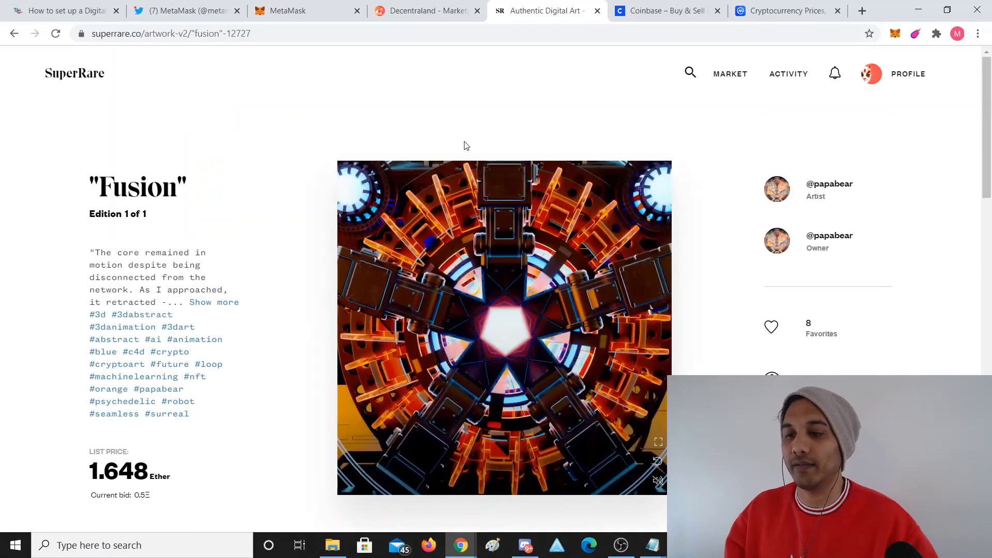